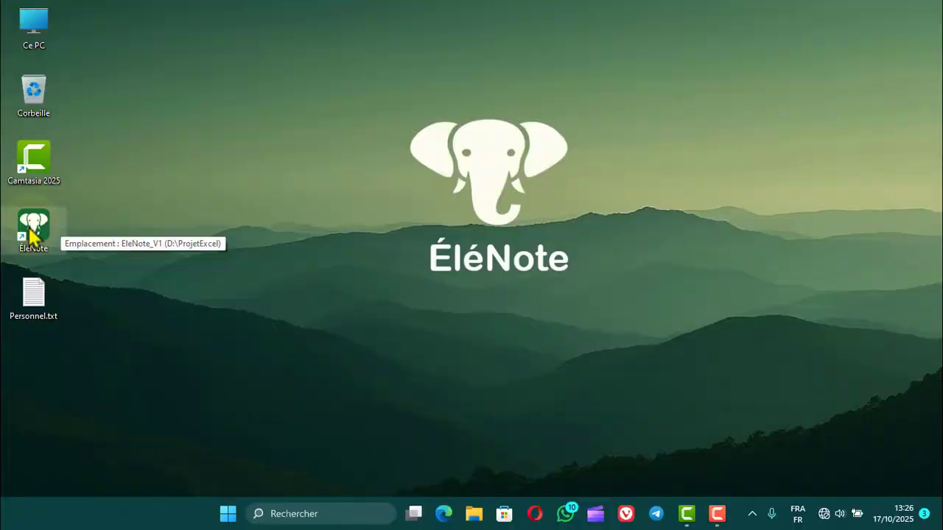
# Move the EléNote shortcut away from the other desktop icons and launch EléNote.
pyautogui.moveTo(33, 234); pyautogui.dragTo(250, 116)
pyautogui.click(306, 123)
pyautogui.doubleClick(245, 97)
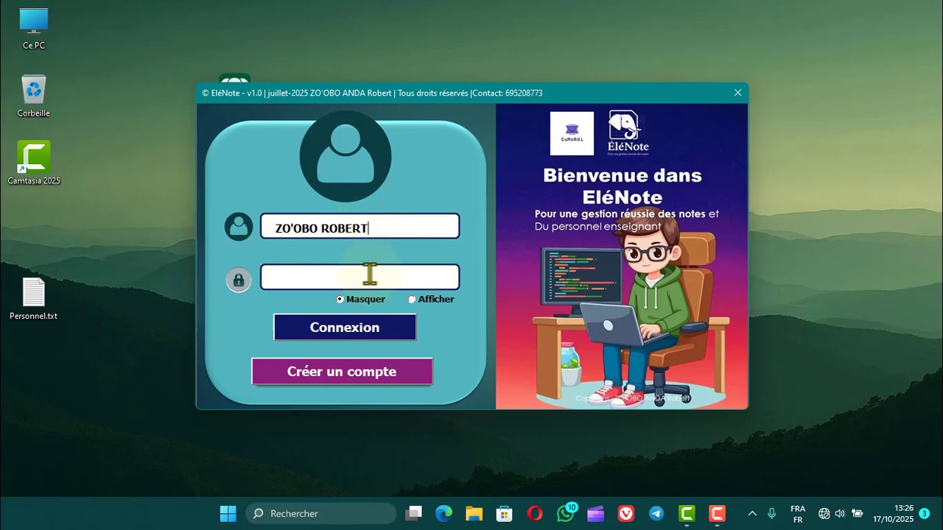
# Log in with the account's username and password, and dismiss the welcome message.
pyautogui.write('*')
pyautogui.click(346, 329)
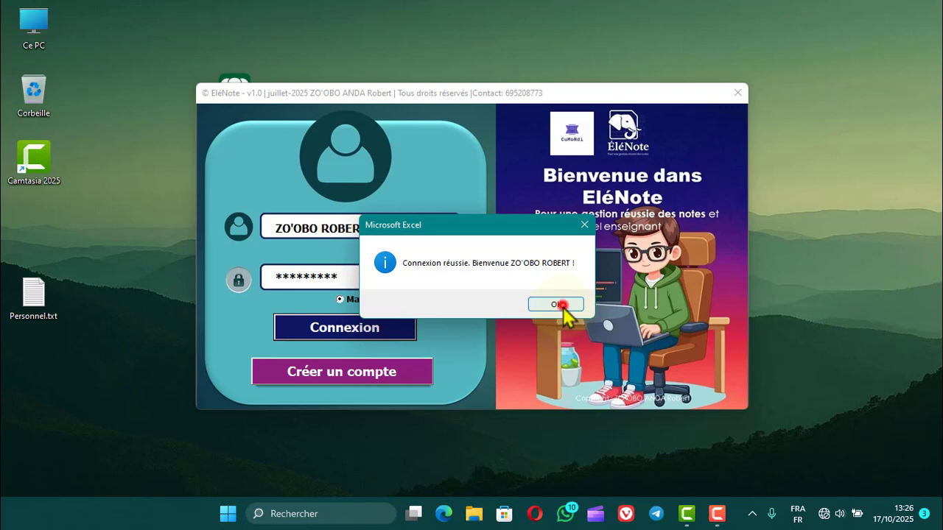
pyautogui.click(562, 305)
pyautogui.click(562, 302)
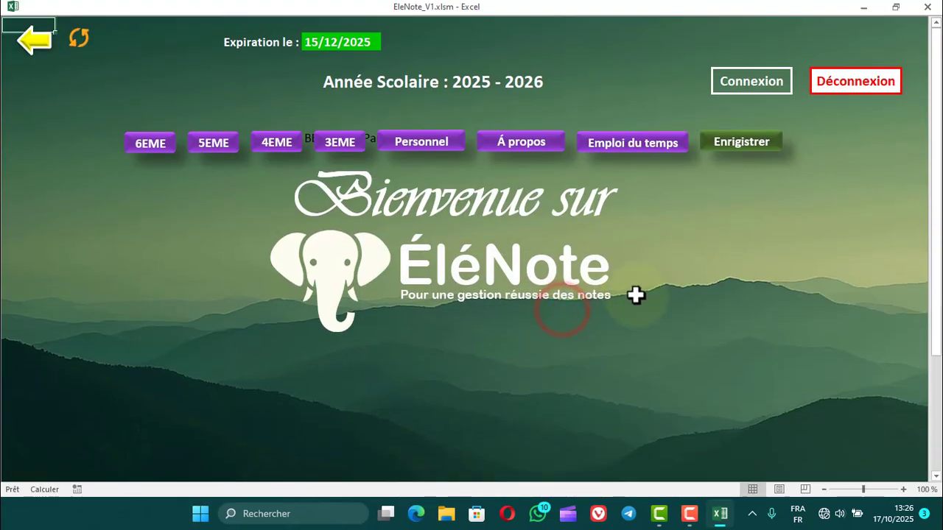
# Review the 6EME student list, and open the class's first-term Devoir 1 grade sheet.
pyautogui.click(152, 145)
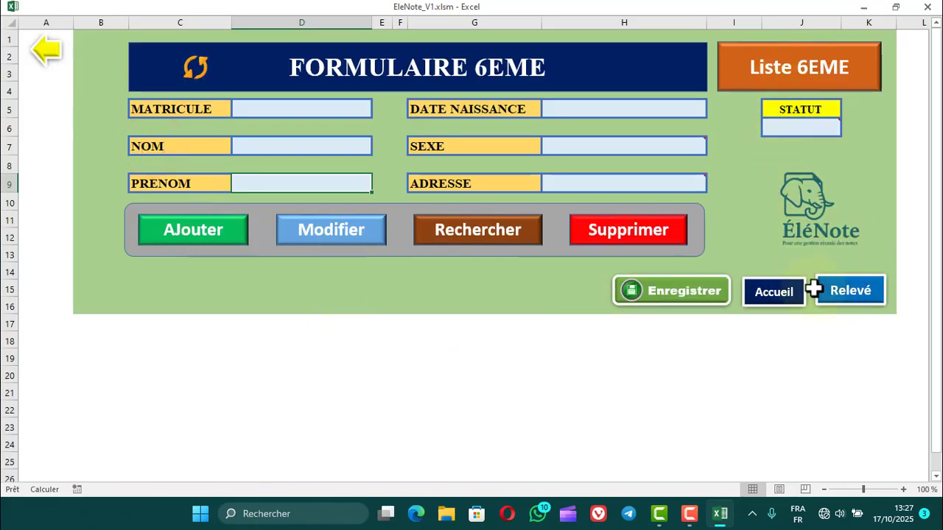
pyautogui.click(782, 68)
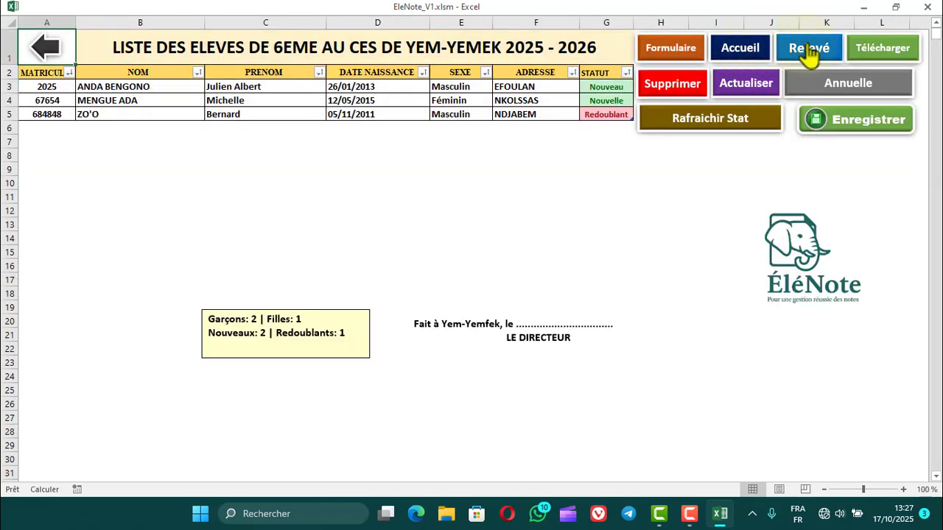
pyautogui.click(45, 48)
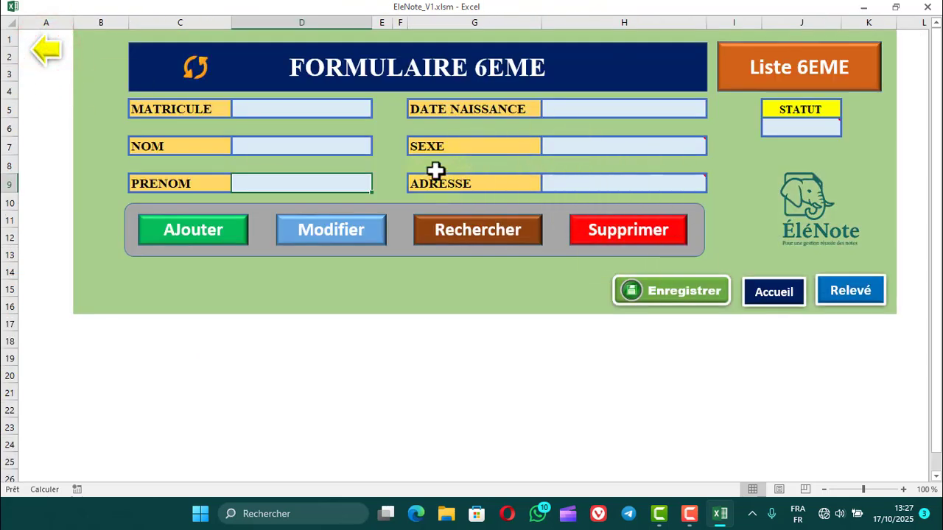
pyautogui.click(853, 294)
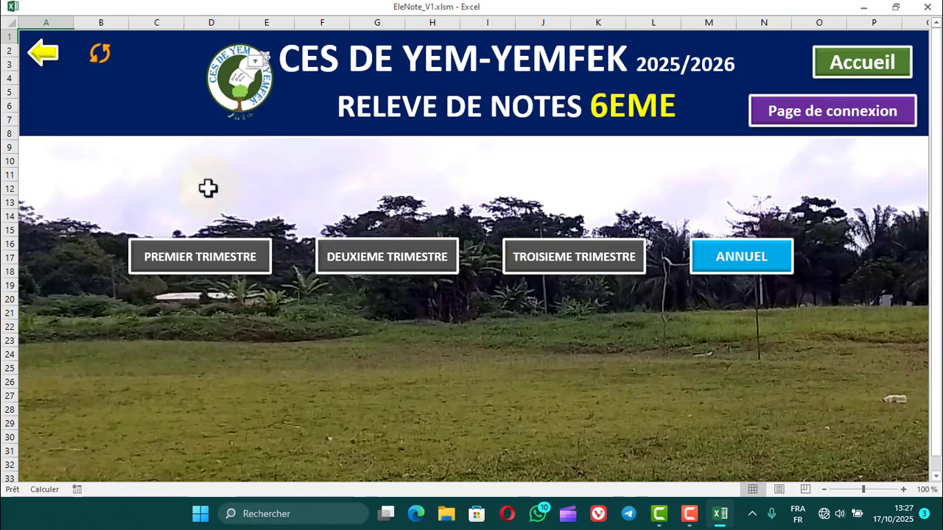
pyautogui.click(205, 269)
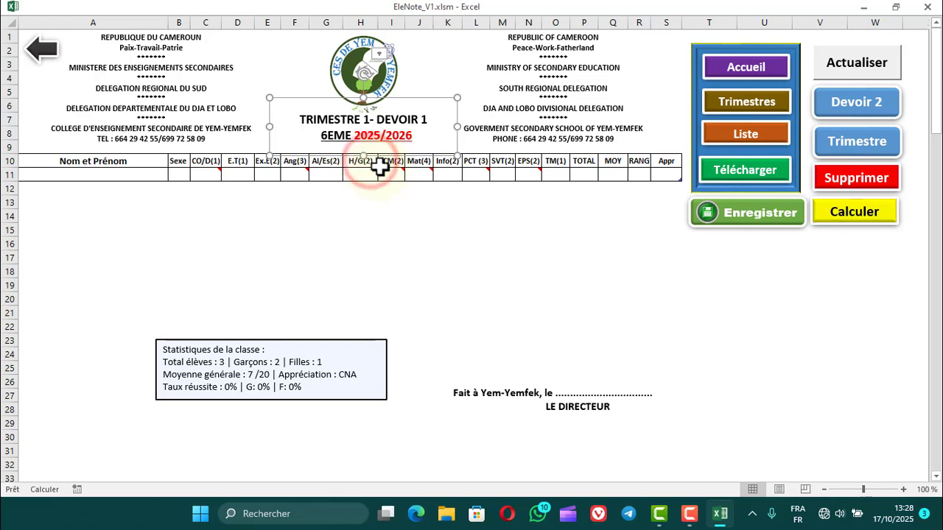
pyautogui.click(232, 157)
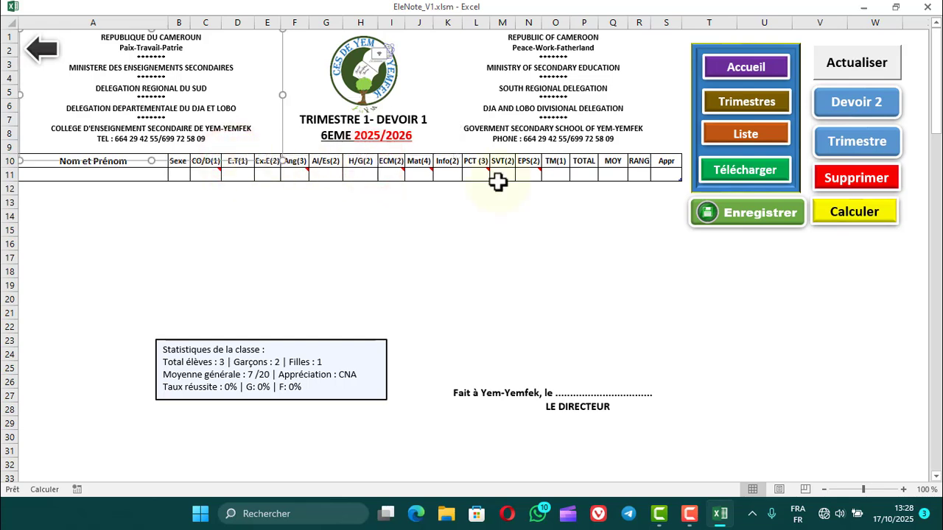
pyautogui.click(586, 164)
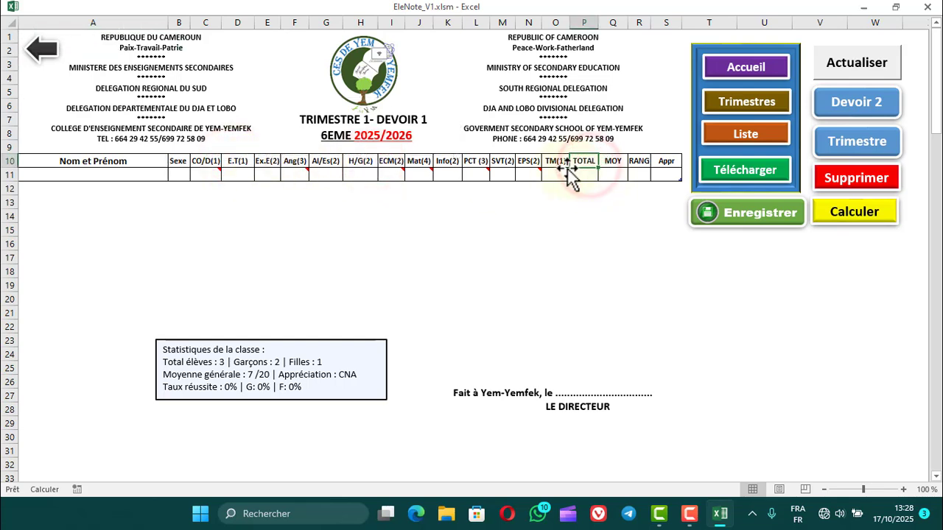
pyautogui.click(555, 165)
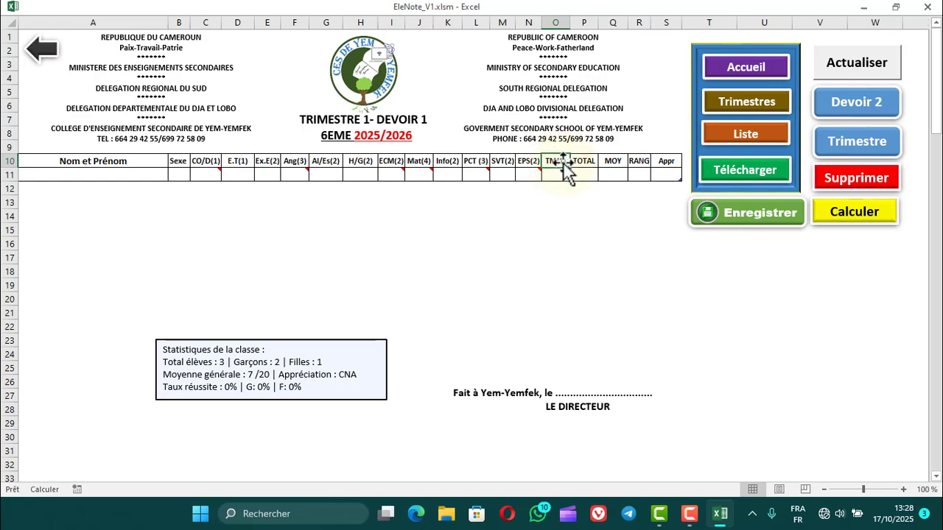
pyautogui.click(562, 166)
pyautogui.doubleClick(558, 164)
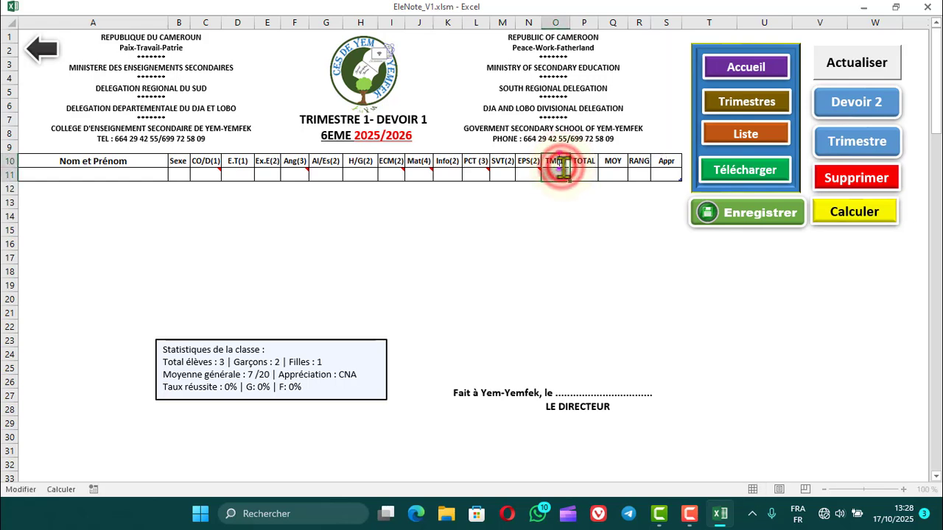
pyautogui.click(538, 218)
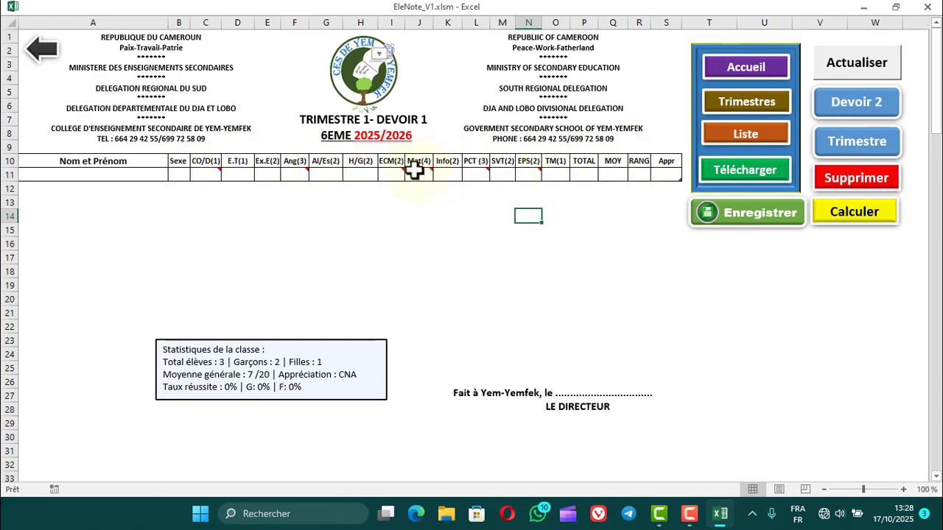
pyautogui.click(293, 252)
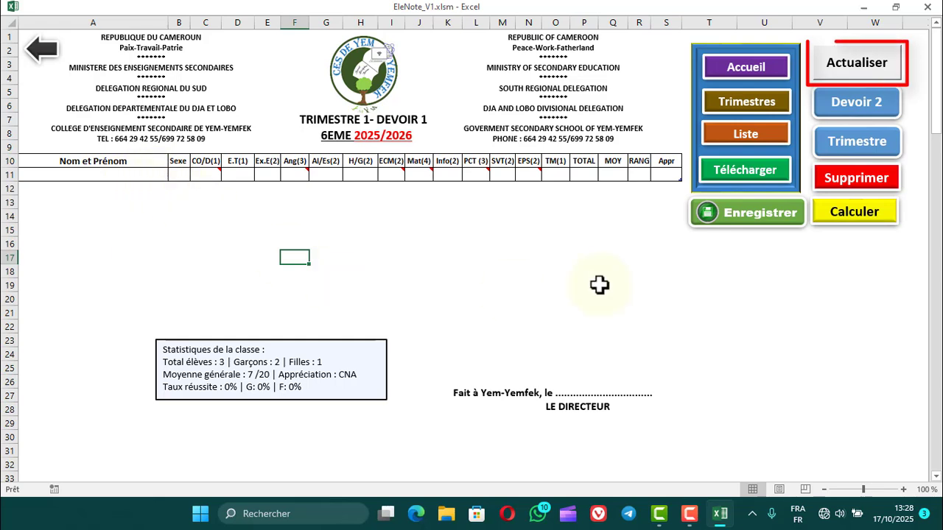
# Refresh the Devoir 1 grade sheet to load the 6EME students into the table.
pyautogui.click(858, 68)
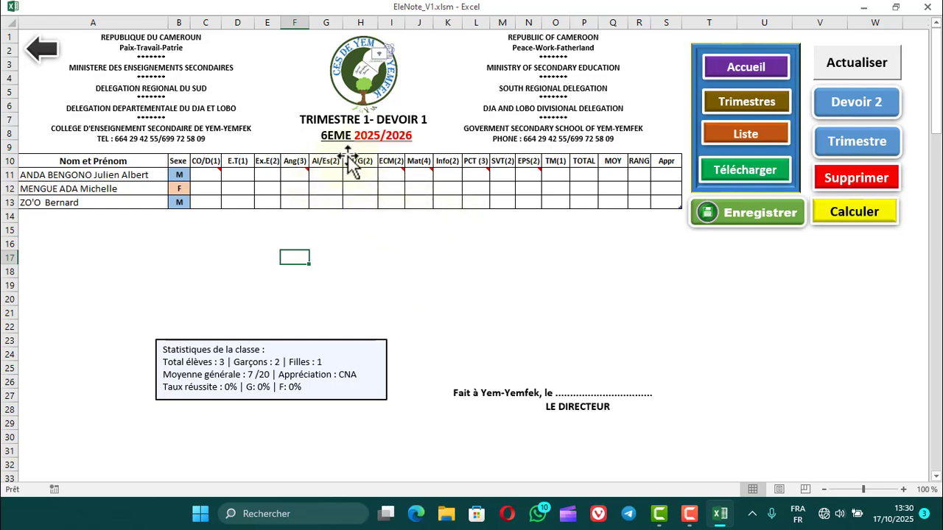
pyautogui.moveTo(417, 175)
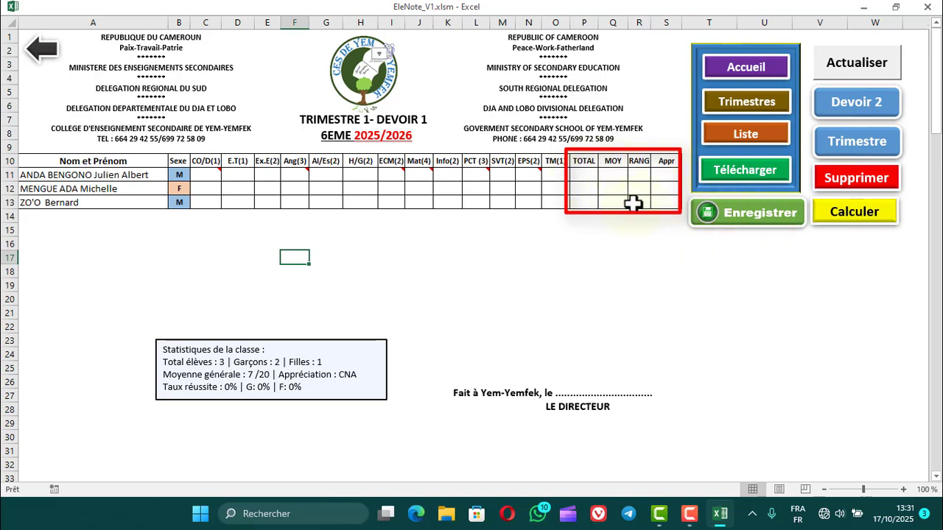
# Enter the first student's grades: 12 for CO/D, 15 for E.T and 16 for Ex.E.
pyautogui.click(202, 176)
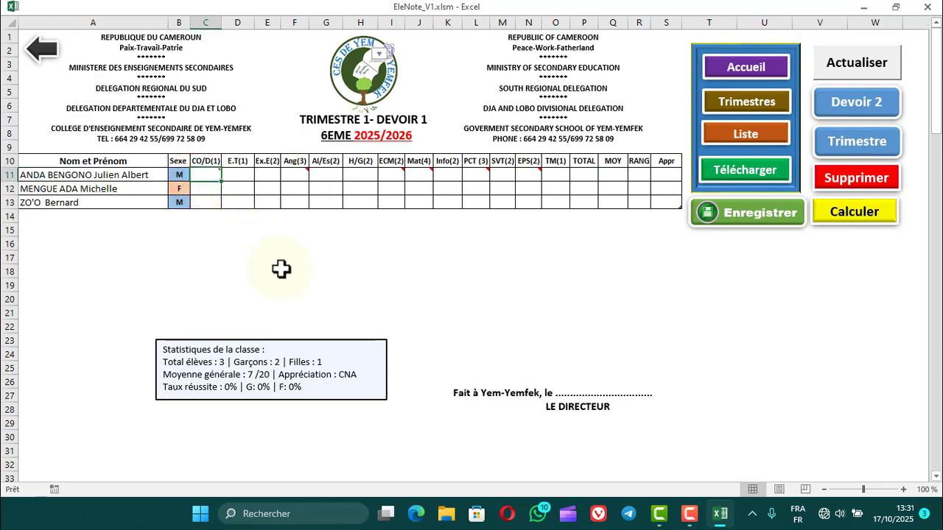
pyautogui.write('12')
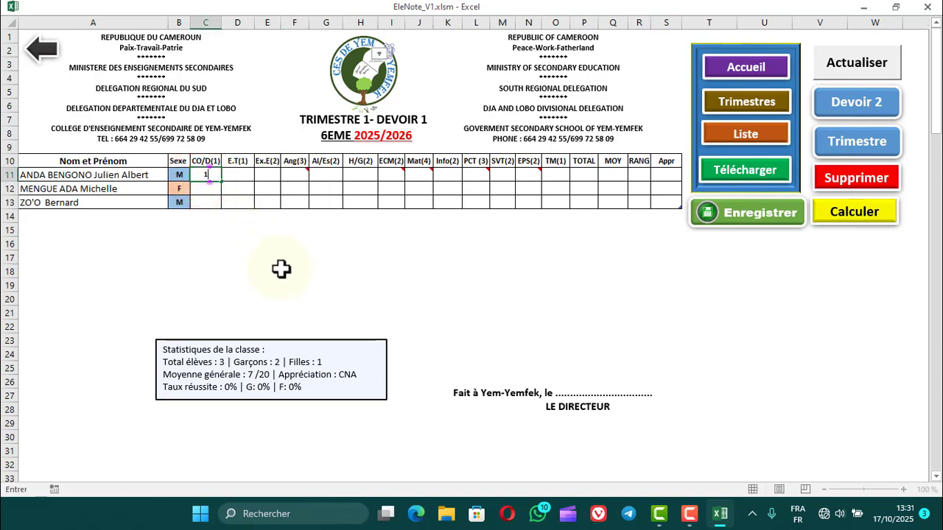
pyautogui.click(237, 175)
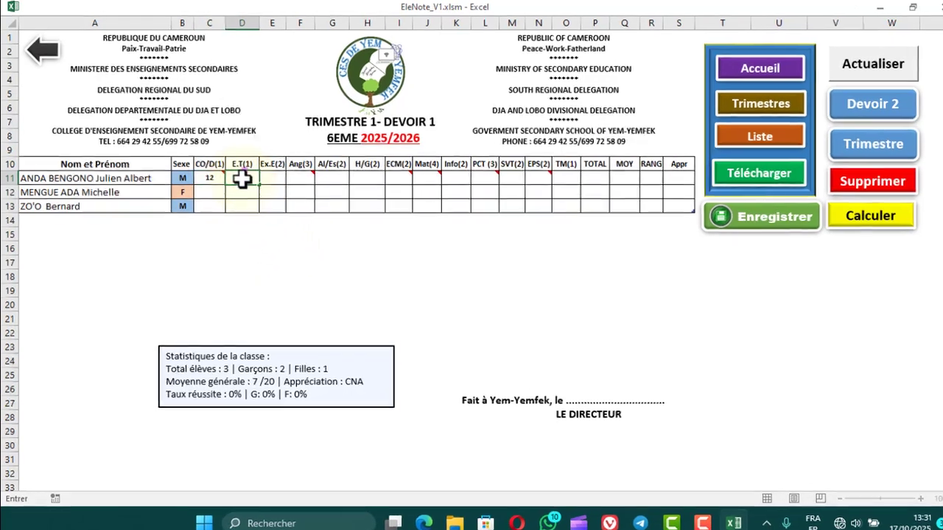
pyautogui.write('15')
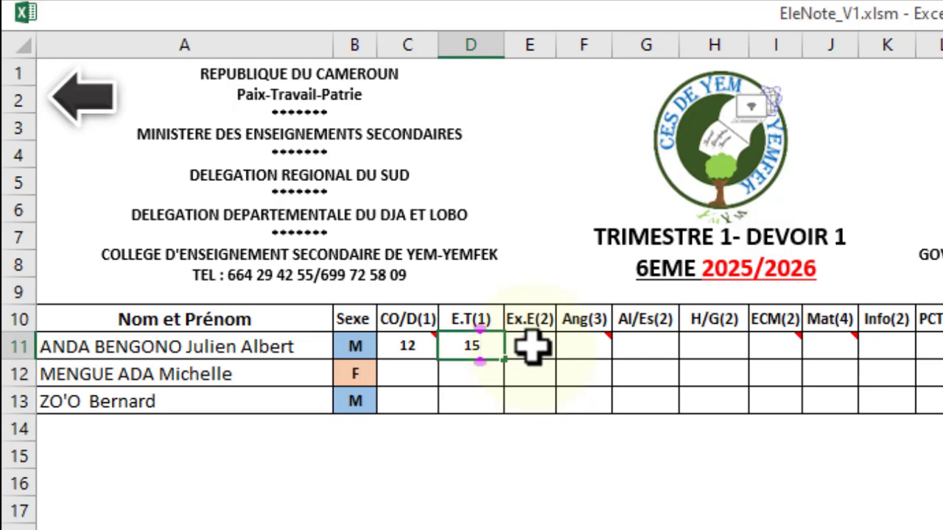
pyautogui.click(530, 346)
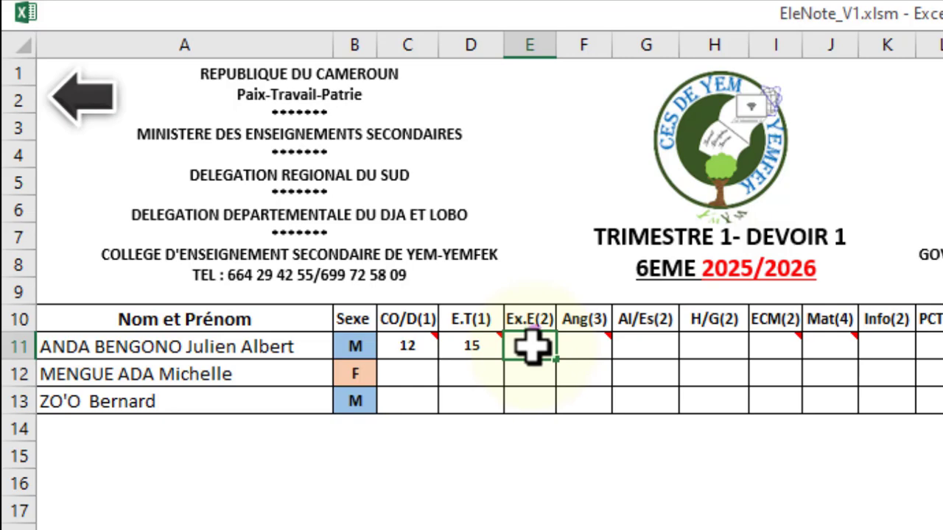
pyautogui.write('16')
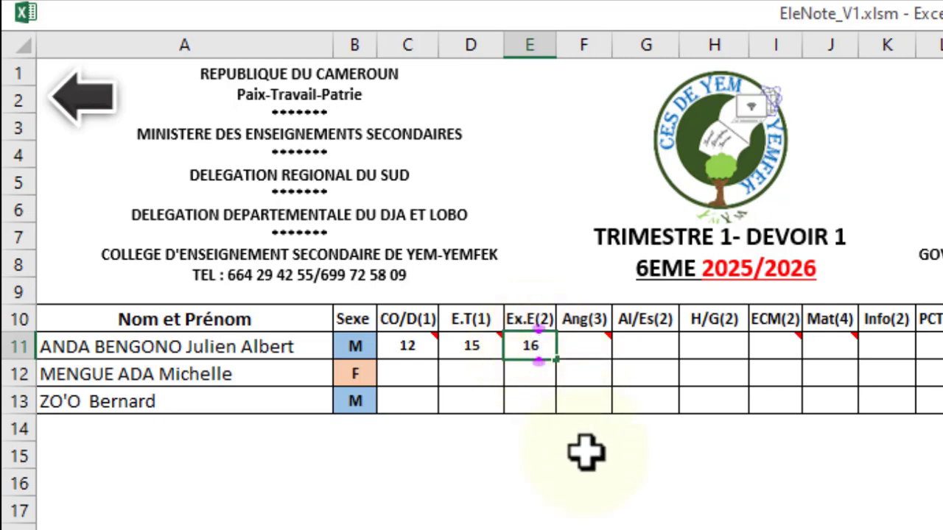
pyautogui.click(643, 505)
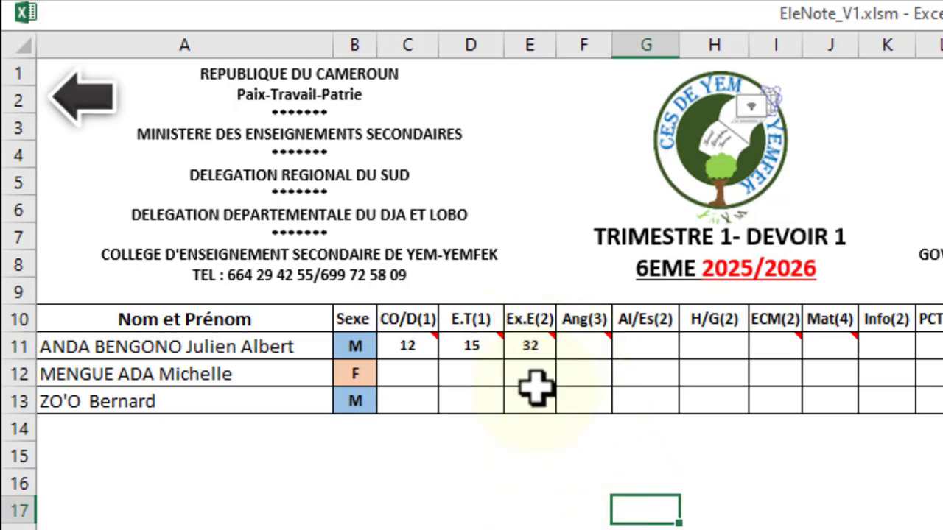
# Enter the second student's grades: 12 for CO/D, 10 for E.T and a weighted 18 for Ex.E.
pyautogui.click(411, 373)
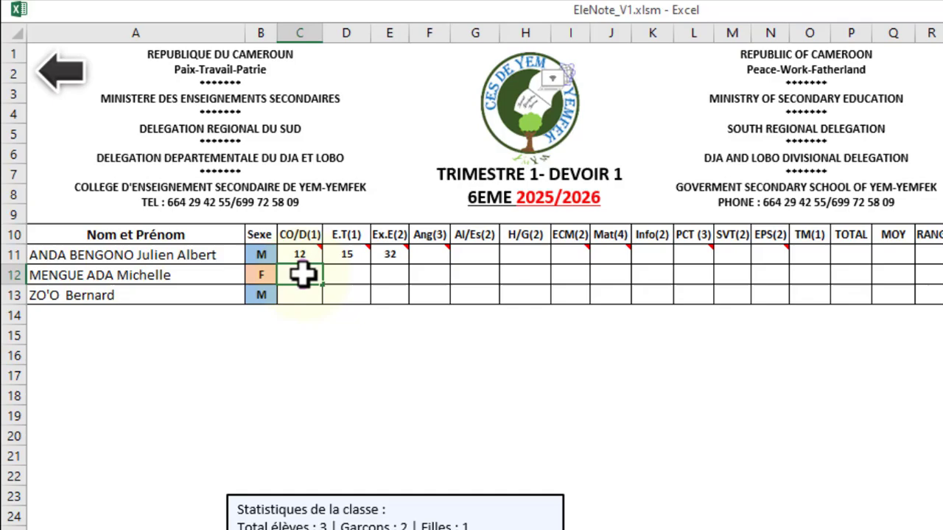
pyautogui.write('12')
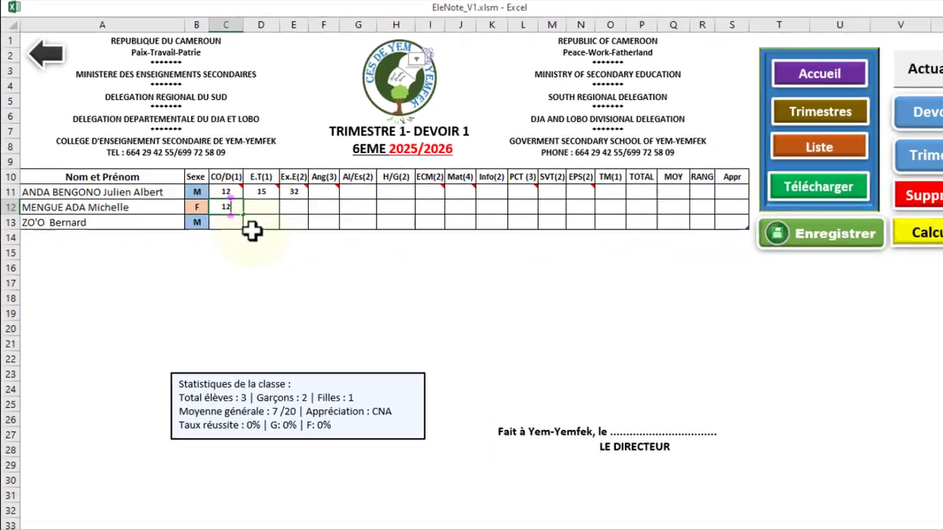
pyautogui.click(439, 349)
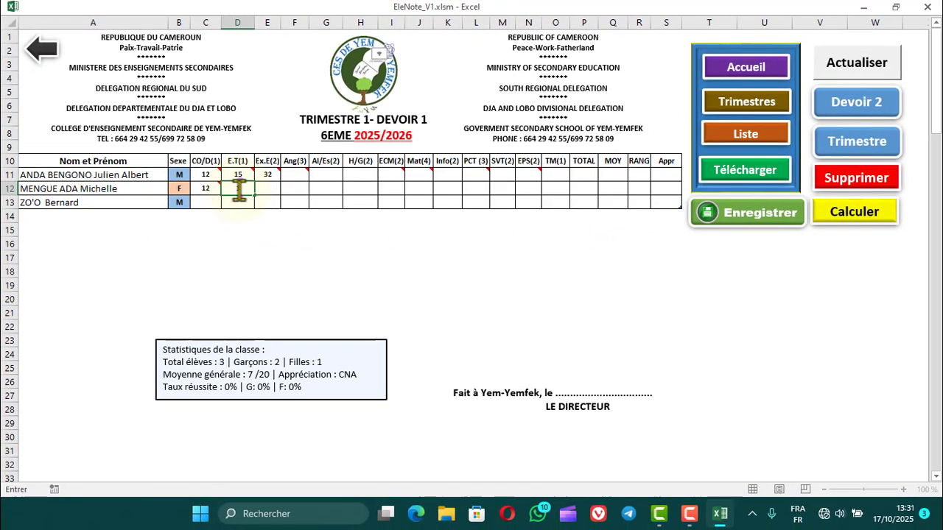
pyautogui.write('10')
pyautogui.click(275, 191)
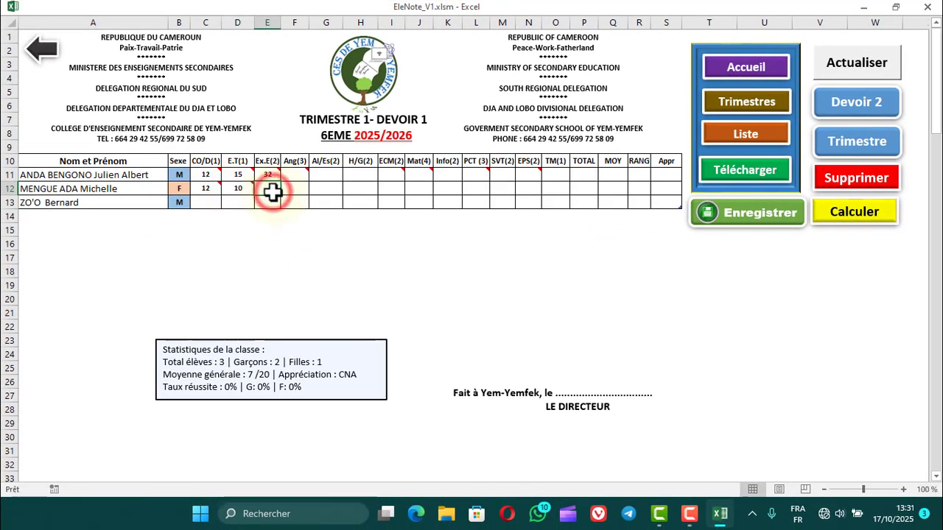
pyautogui.write('98')
# Fill in the second student's weighted grades Ang 24, Al/Es 30 and H/G 16, and the third student's weighted Ang grade 36.
pyautogui.click(297, 190)
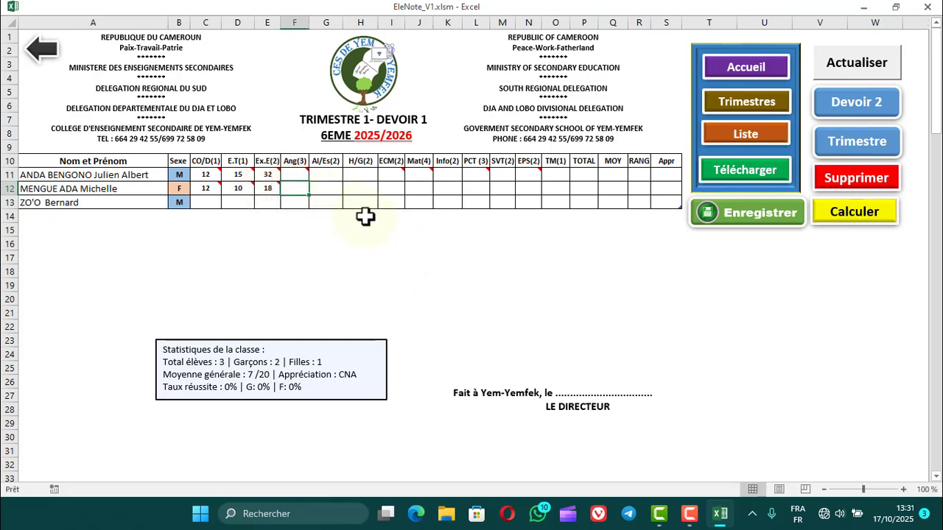
pyautogui.write('24')
pyautogui.click(298, 204)
pyautogui.write('36')
pyautogui.click(329, 195)
pyautogui.write('30')
pyautogui.click(352, 192)
pyautogui.write('16')
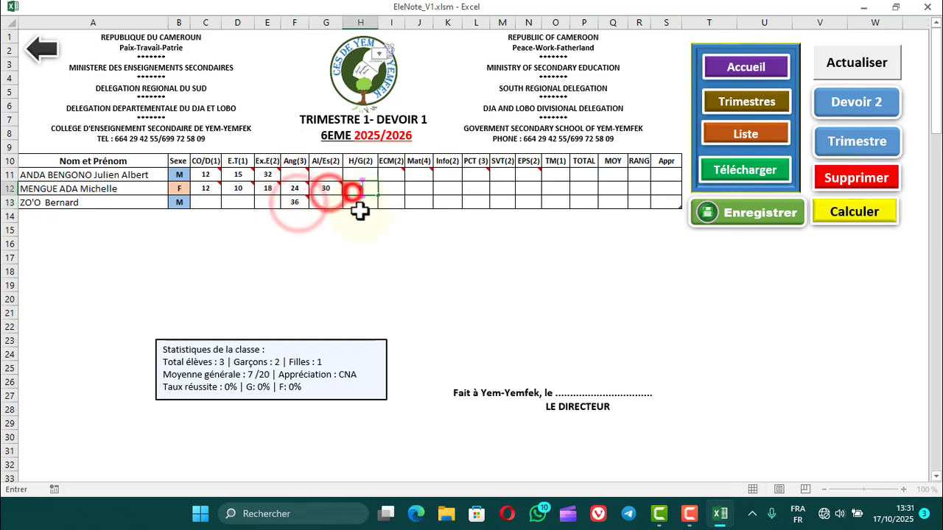
# Enter the second student's weighted ECM grade 16, and unweighted grades of 6 for Mat, 11 for Info and 9 for PCT.
pyautogui.click(388, 193)
pyautogui.click(419, 189)
pyautogui.write('6')
pyautogui.click(448, 189)
pyautogui.write('11')
pyautogui.click(473, 189)
pyautogui.write('9')
# Complete the second student's row with unweighted grades of 13 for SVT, 13 for EPS and 15 for TM.
pyautogui.click(503, 190)
pyautogui.write('13')
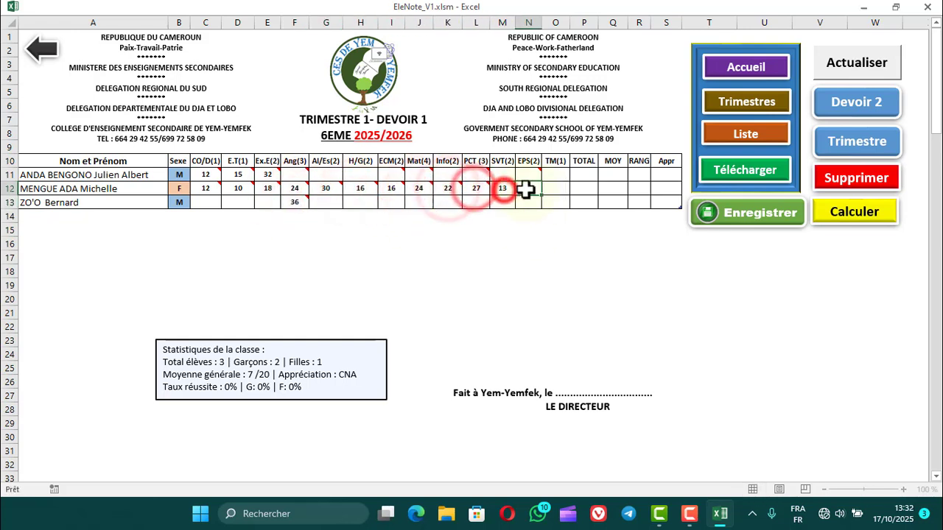
pyautogui.write('13')
pyautogui.click(556, 190)
pyautogui.write('15')
# Enter the first student's unweighted grades of 5 for Ang and 6 for Al/Es, and the weighted H/G grade 18.
pyautogui.click(296, 176)
pyautogui.write('5')
pyautogui.click(329, 176)
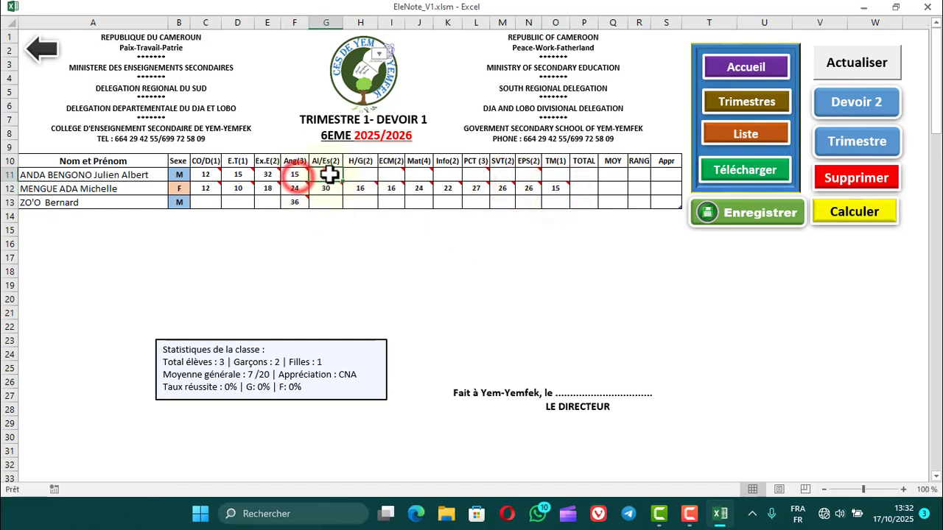
pyautogui.write('6')
pyautogui.click(358, 178)
pyautogui.write('18')
# Fill in the first student's weighted grades: ECM 26, Mat 64 and Info 32.
pyautogui.click(391, 175)
pyautogui.write('26')
pyautogui.click(419, 175)
pyautogui.write('64')
pyautogui.click(448, 175)
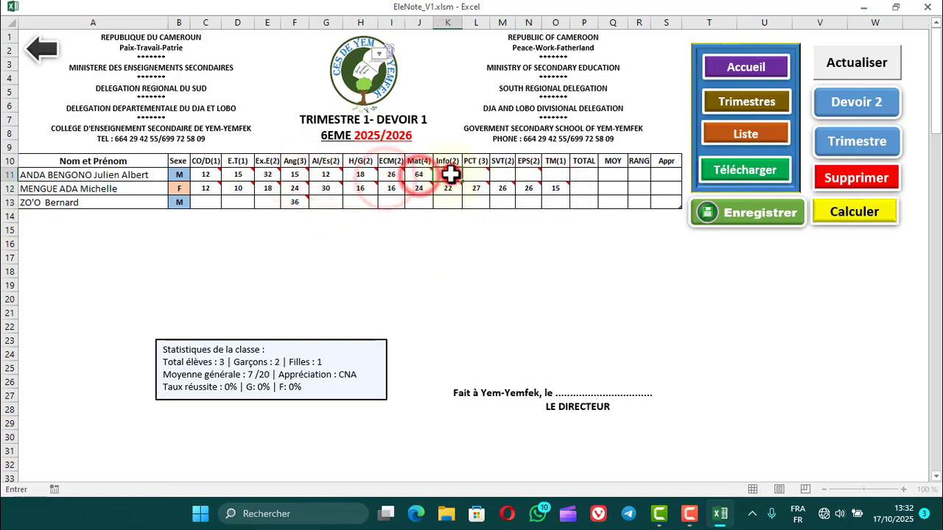
pyautogui.write('32')
# Complete the first student's row with unweighted grades of 10 for PCT, 15 for SVT, 13 for EPS and 12 for TM.
pyautogui.click(473, 178)
pyautogui.write('10')
pyautogui.click(503, 177)
pyautogui.write('15')
pyautogui.click(530, 179)
pyautogui.write('13')
pyautogui.click(555, 176)
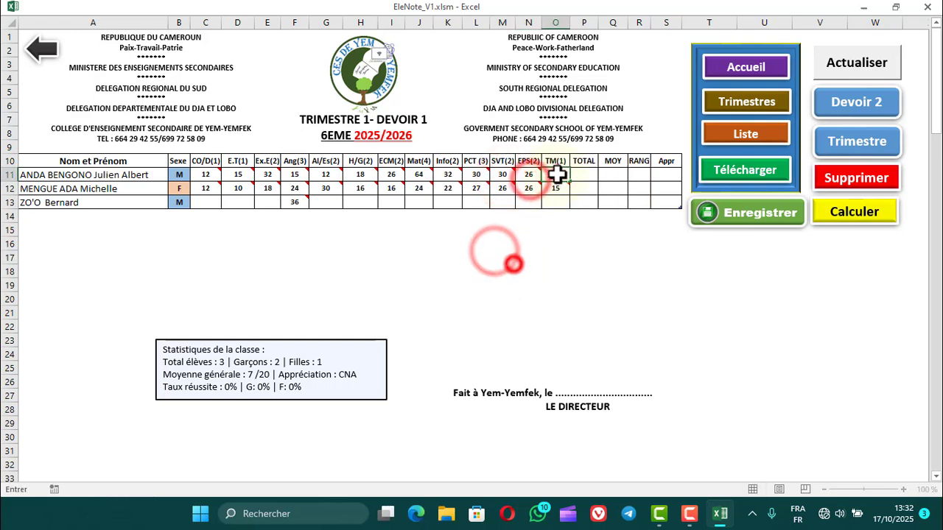
pyautogui.write('12')
# Enter the third student's grades: CO/D 12, E.T 8, and weighted values of 10 for Ex.E and 14 for Al/Es.
pyautogui.click(213, 206)
pyautogui.click(237, 203)
pyautogui.write('8')
pyautogui.click(268, 203)
pyautogui.write('10')
pyautogui.click(326, 204)
pyautogui.write('14')
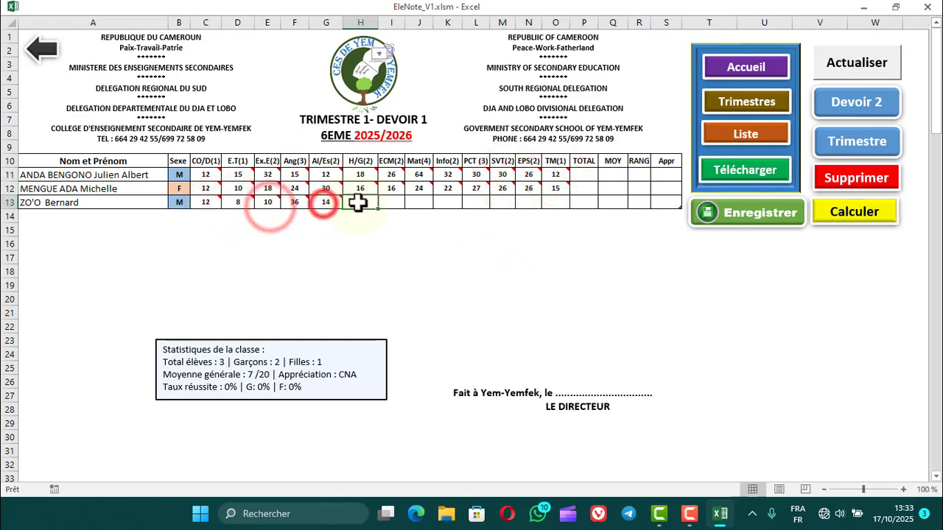
# Complete the third student's weighted grades: H/G 20, ECM 18, Mat 48, Info 22, PCT 30, SVT 24, EPS 28 and TM 14.
pyautogui.click(360, 203)
pyautogui.write('2018')
pyautogui.click(421, 204)
pyautogui.write('48')
pyautogui.click(445, 204)
pyautogui.write('22')
pyautogui.click(473, 205)
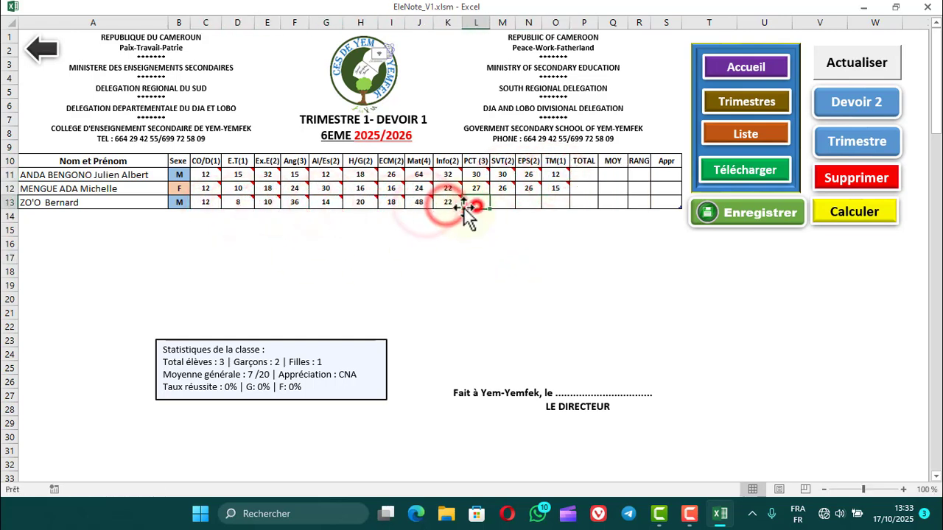
pyautogui.write('30')
pyautogui.click(502, 206)
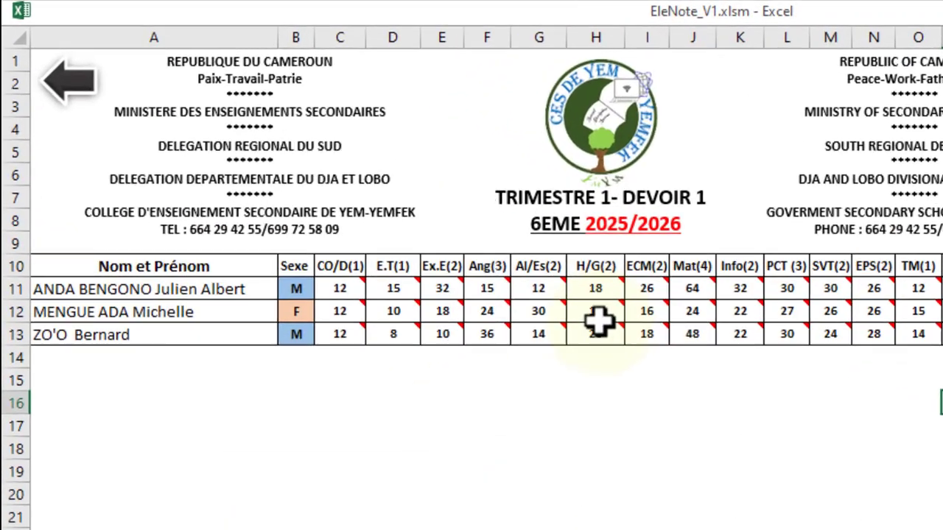
# Display the note on the second student's H/G grade to check the unweighted value.
pyautogui.moveTo(361, 191)
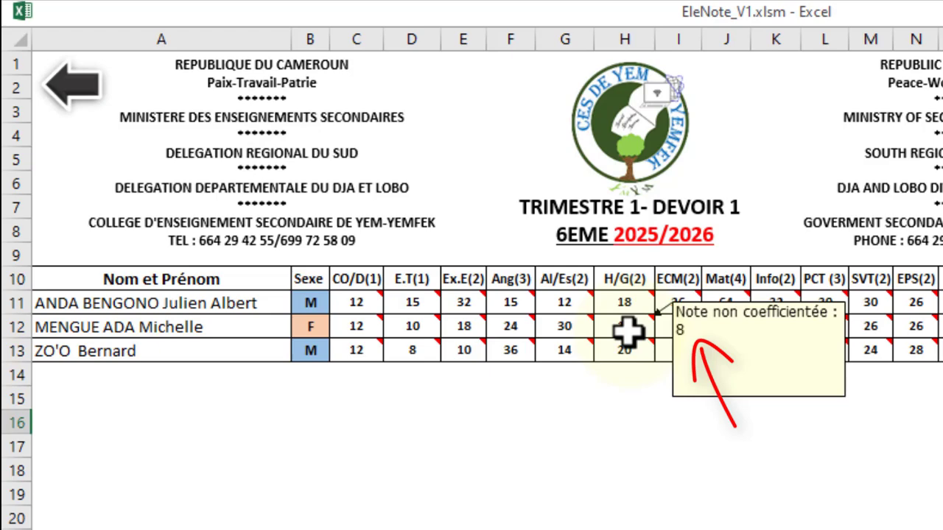
pyautogui.moveTo(633, 341)
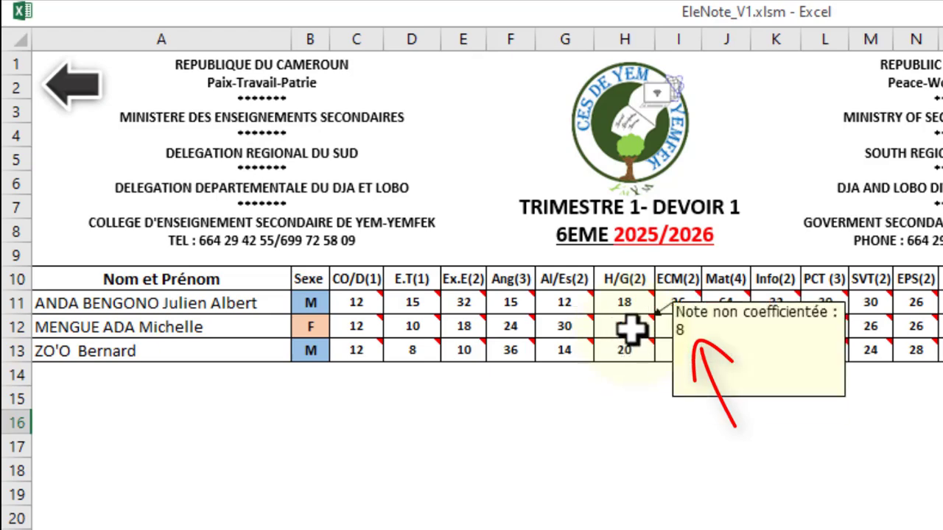
pyautogui.moveTo(685, 332)
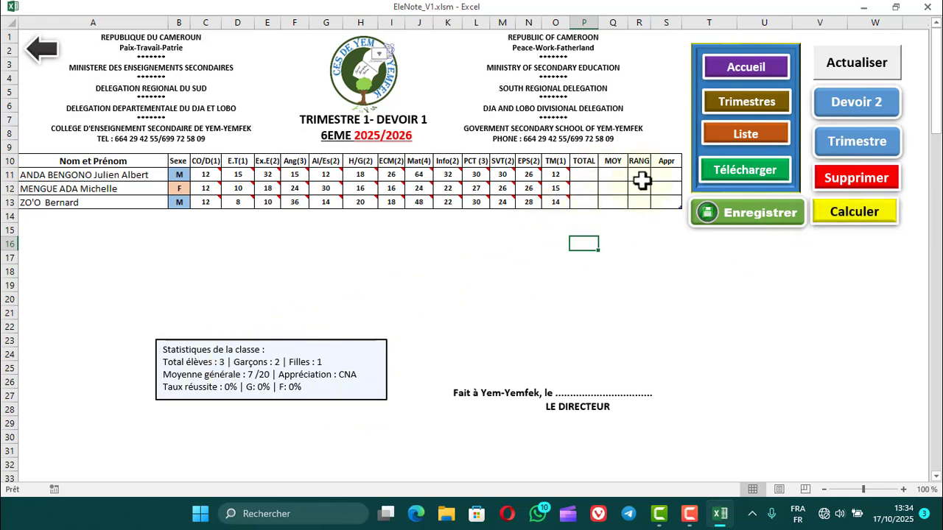
# Calculate the students' results and shift the class statistics box slightly to the right, keeping it level with rows 23 to 27.
pyautogui.click(854, 221)
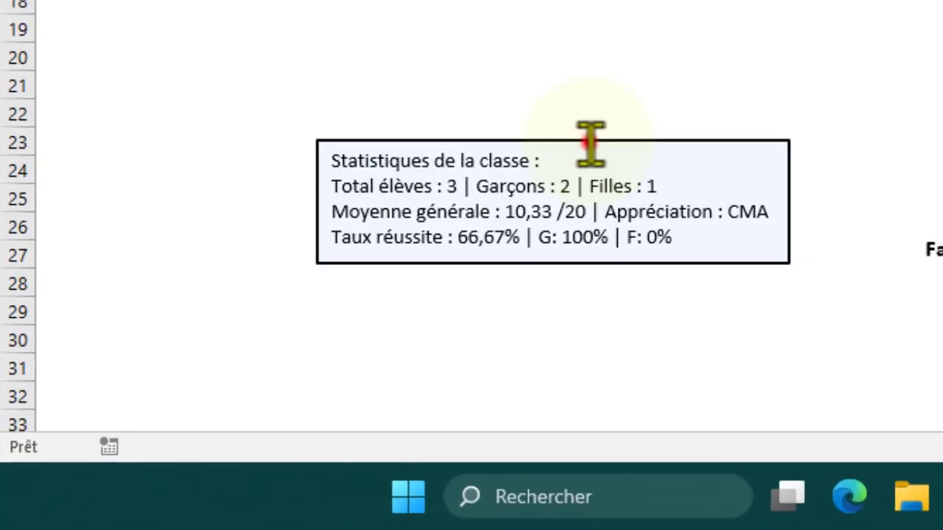
pyautogui.click(295, 336)
pyautogui.moveTo(623, 266); pyautogui.dragTo(635, 207)
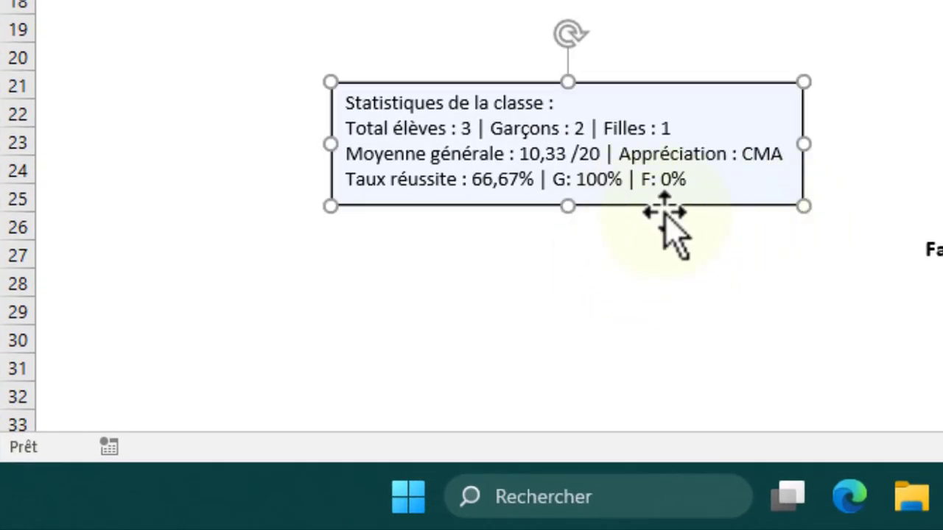
pyautogui.moveTo(699, 204); pyautogui.dragTo(760, 258)
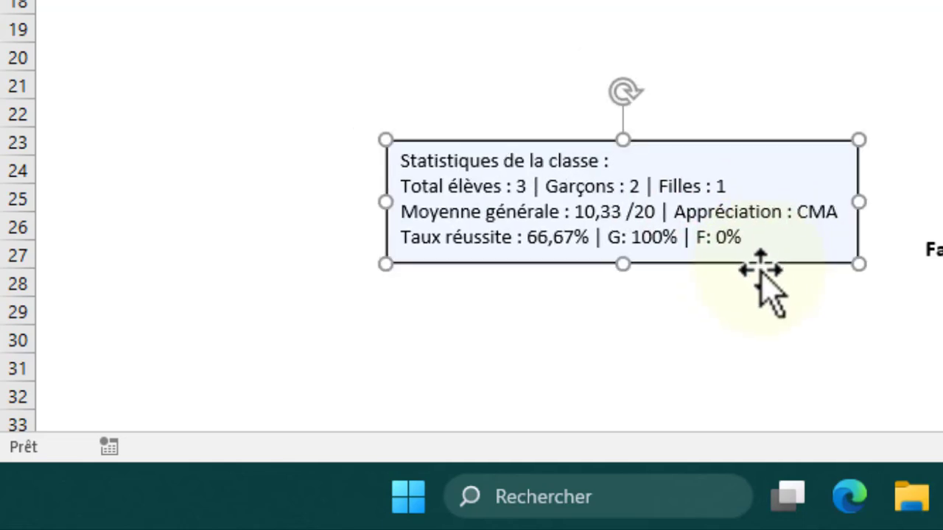
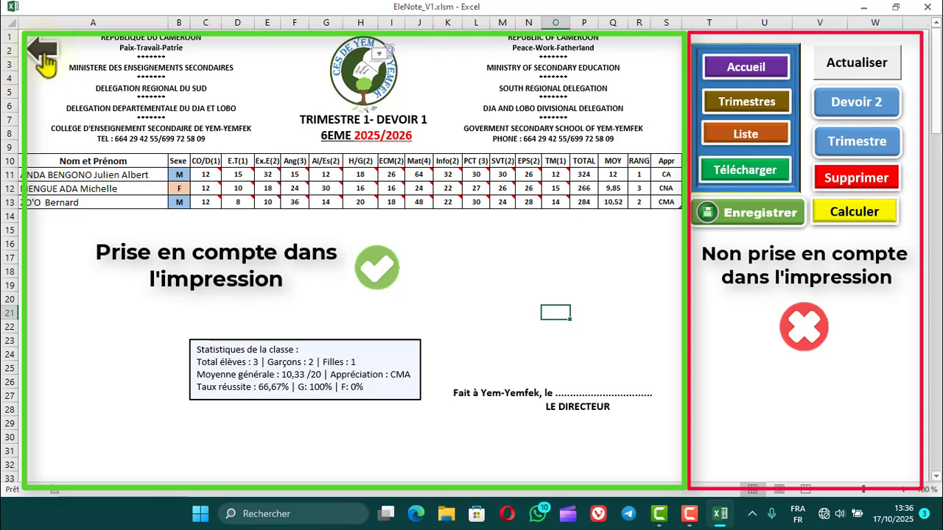
# Inspect the back arrow's shape properties, including whether the object is printed, and close the shape formatting options.
pyautogui.rightClick(45, 62)
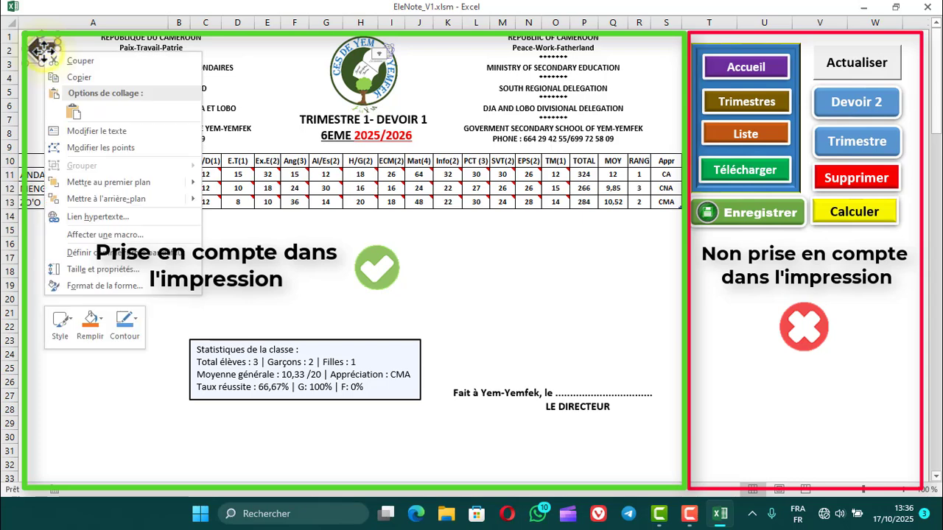
pyautogui.click(89, 270)
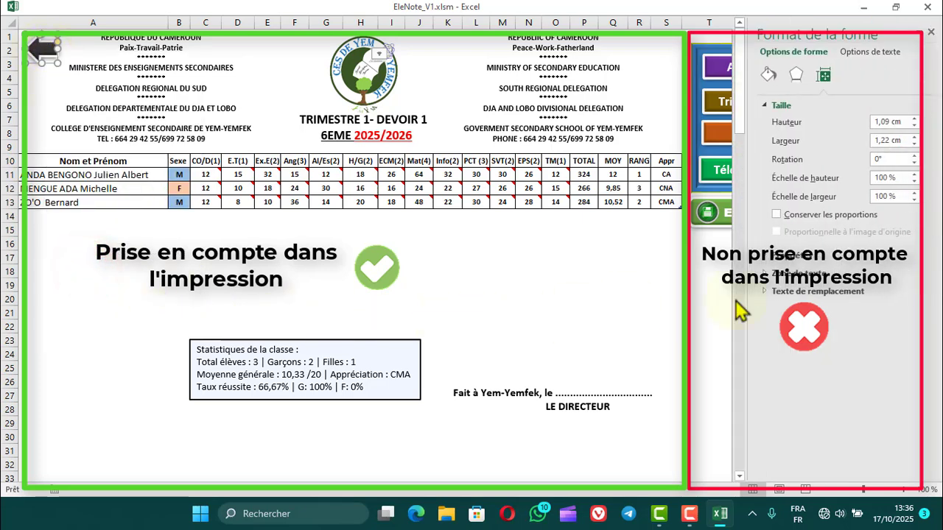
pyautogui.click(792, 255)
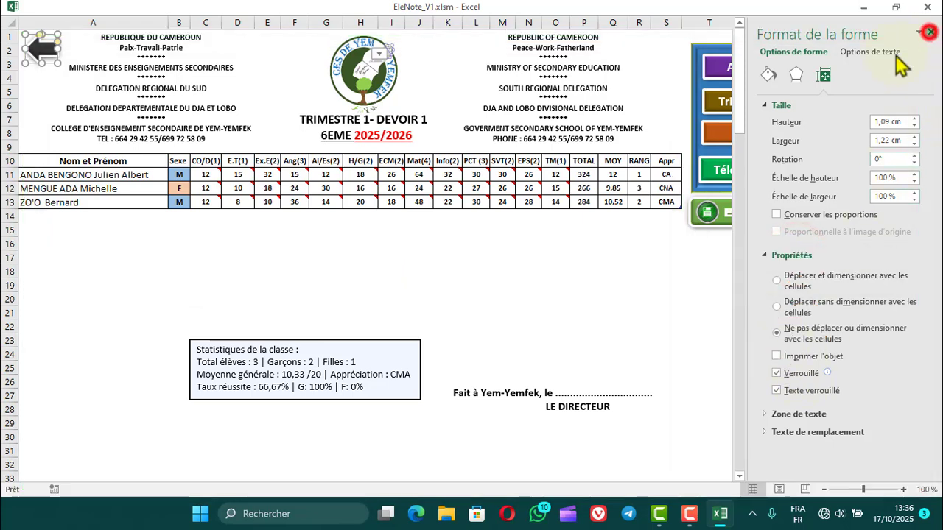
pyautogui.click(930, 34)
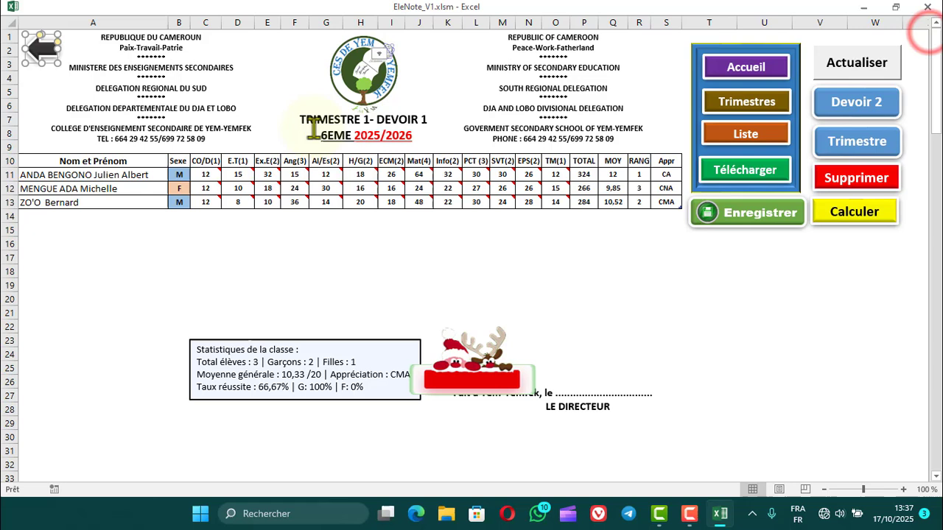
pyautogui.click(295, 257)
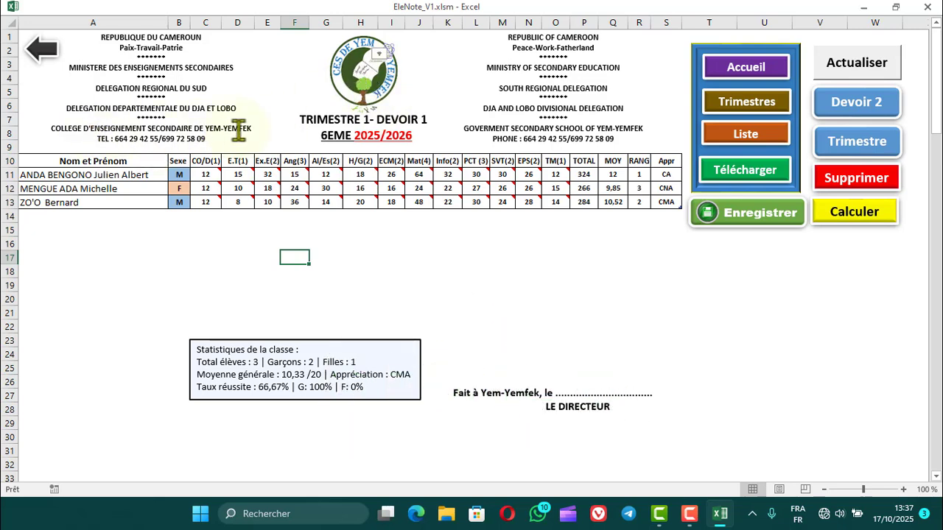
pyautogui.click(529, 299)
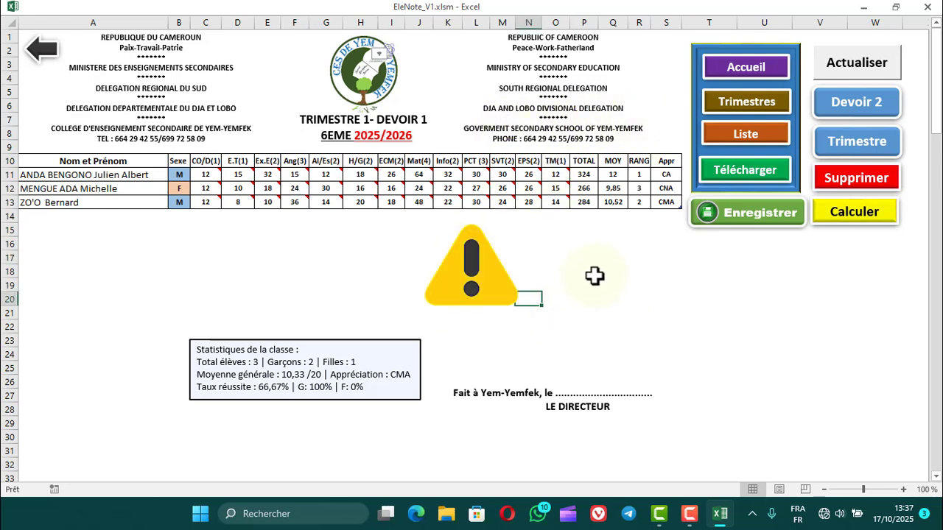
# Download the Devoir 1 grade sheet as a PDF, with page 1 as both first and last page, in landscape orientation.
pyautogui.click(747, 177)
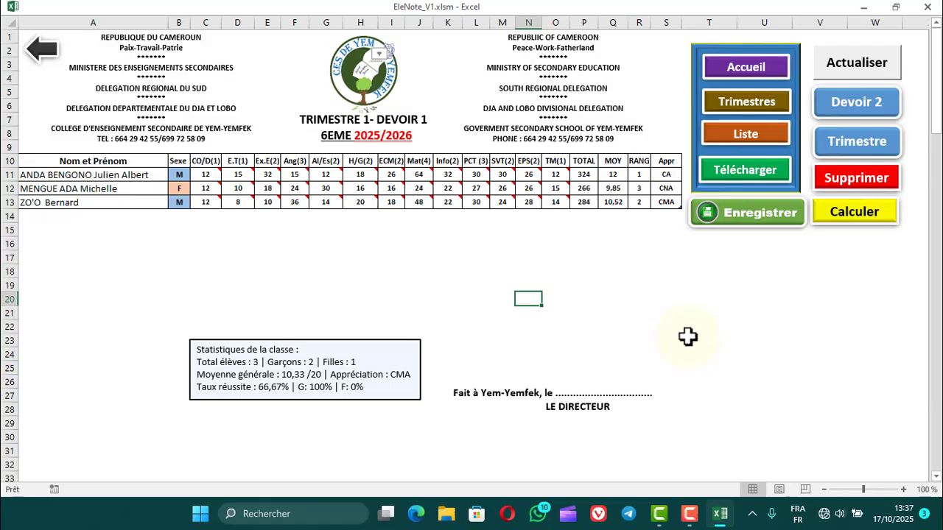
pyautogui.click(743, 171)
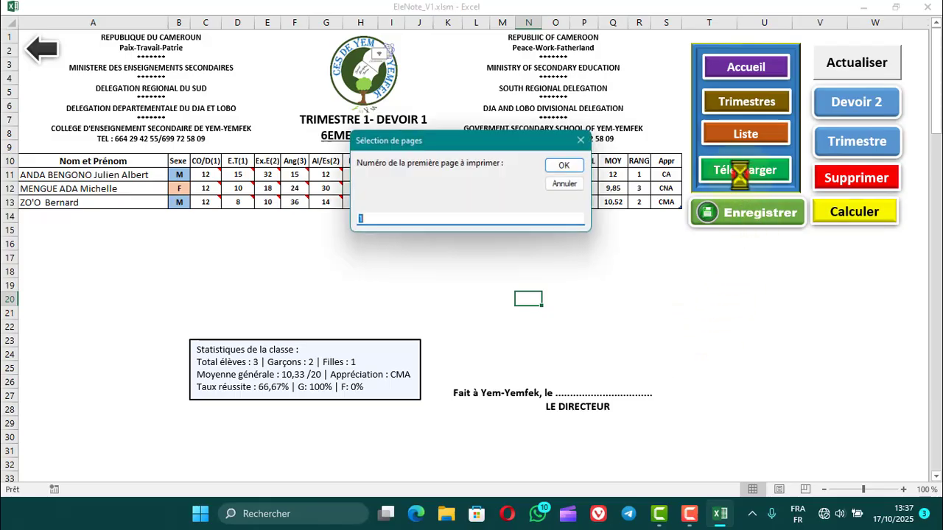
pyautogui.click(381, 218)
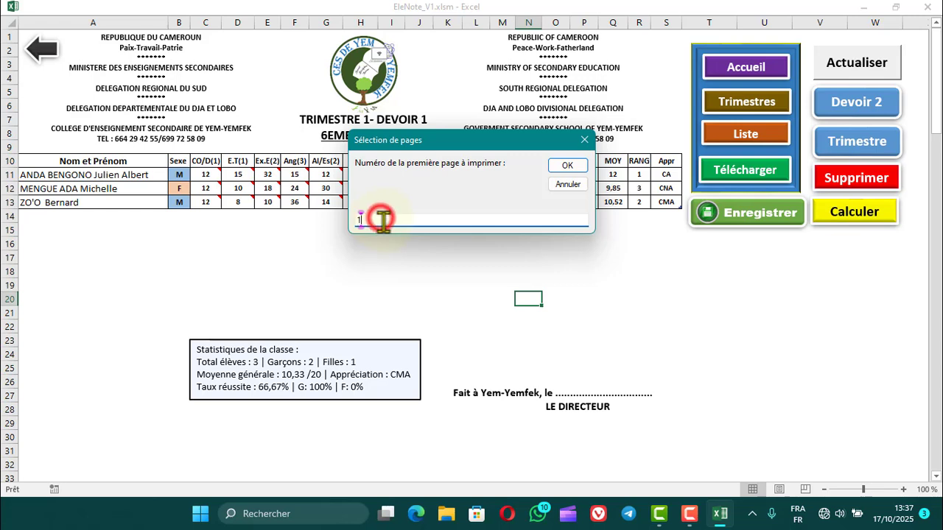
pyautogui.click(565, 169)
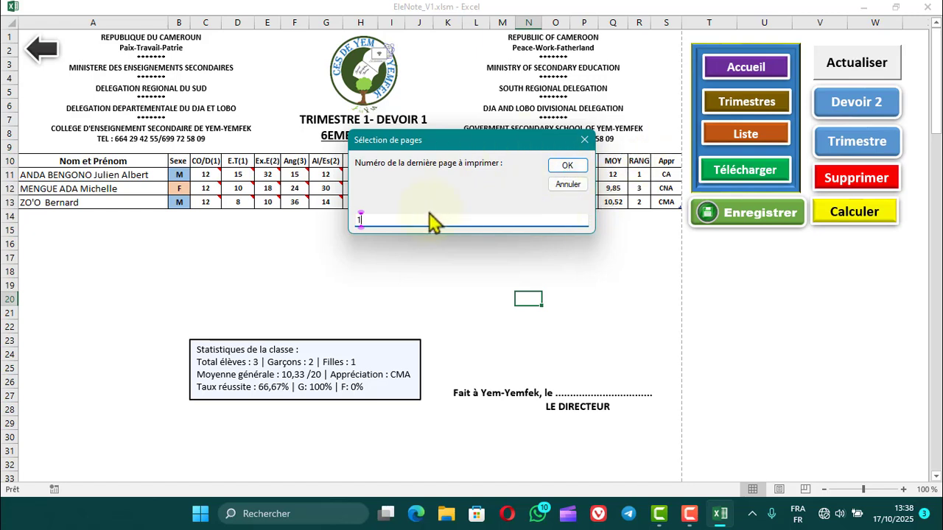
pyautogui.click(566, 165)
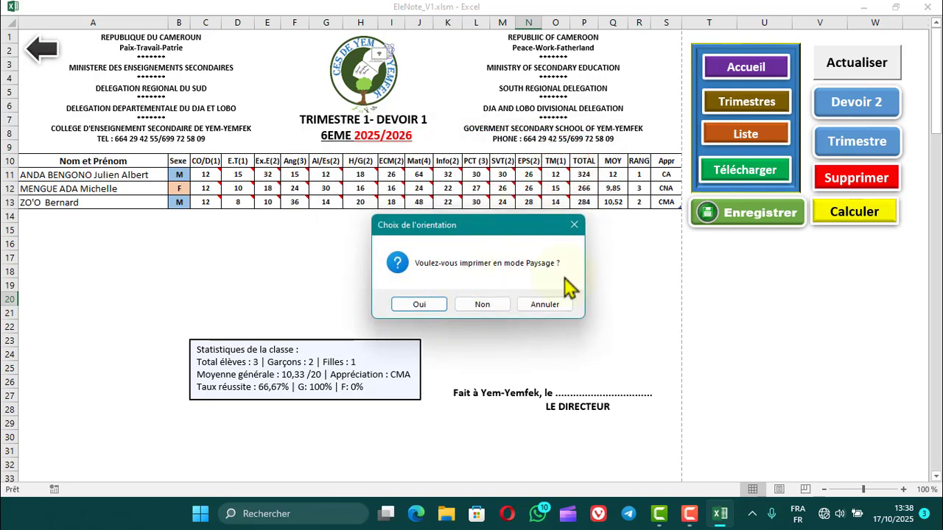
pyautogui.click(426, 305)
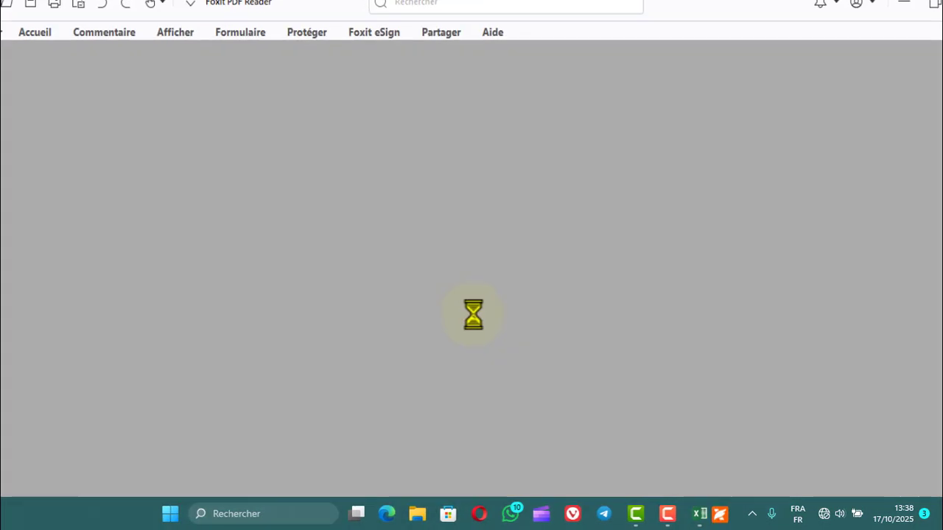
# Review the exported TM16E.pdf from header to signature block, checking the grades and class statistics, and return to the workbook.
pyautogui.scroll(-3, 606, 322)
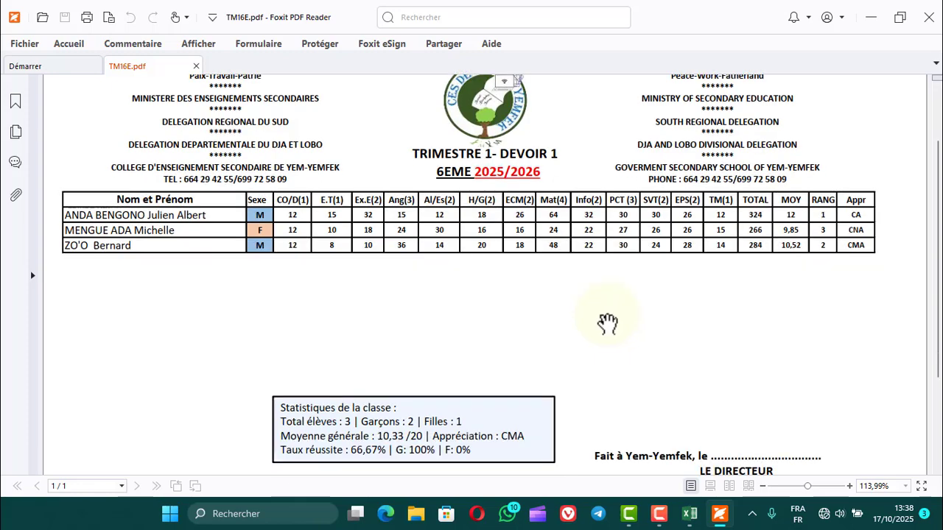
pyautogui.scroll(-2, 606, 324)
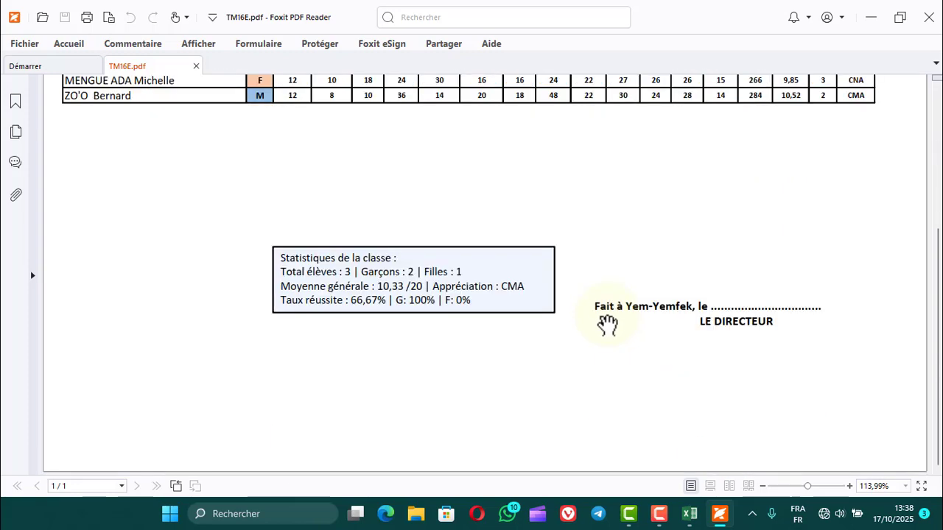
pyautogui.scroll(6, 606, 324)
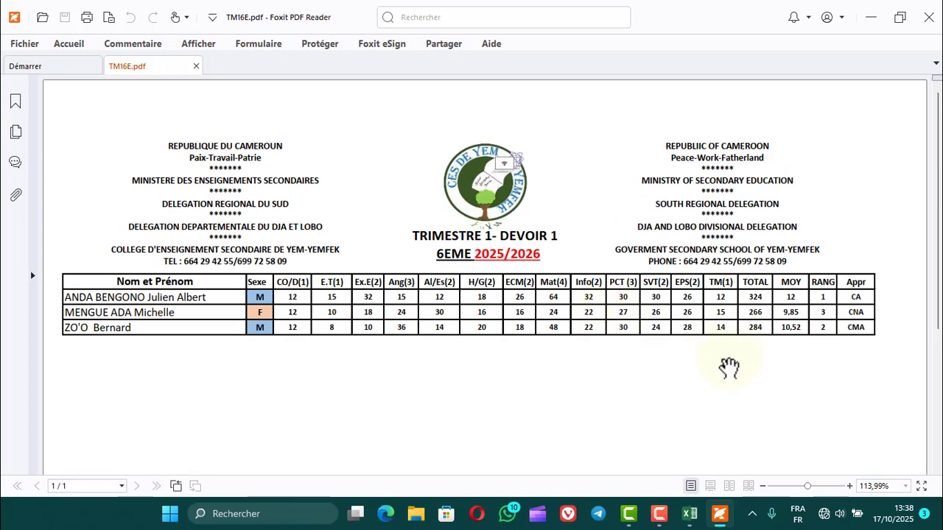
pyautogui.scroll(-3, 739, 368)
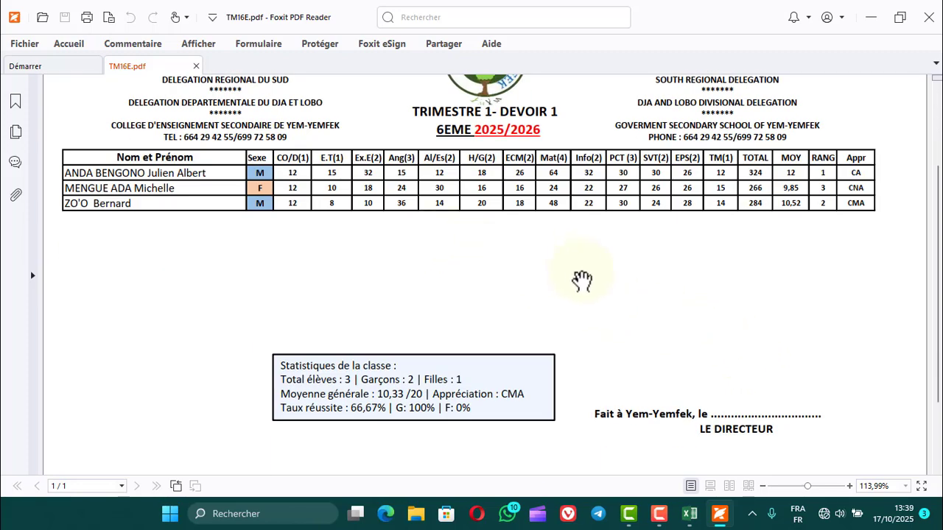
pyautogui.scroll(3, 615, 283)
pyautogui.scroll(-4, 634, 331)
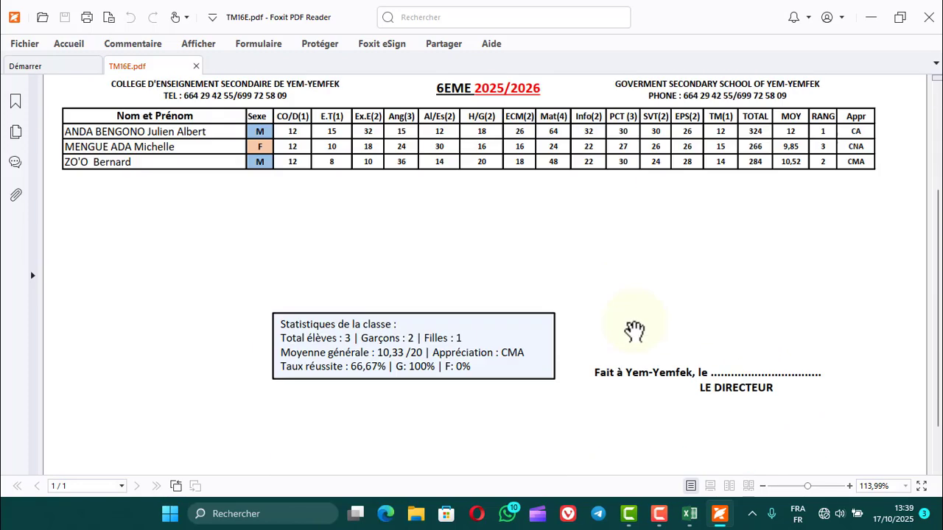
pyautogui.scroll(3, 607, 320)
pyautogui.scroll(-3, 604, 318)
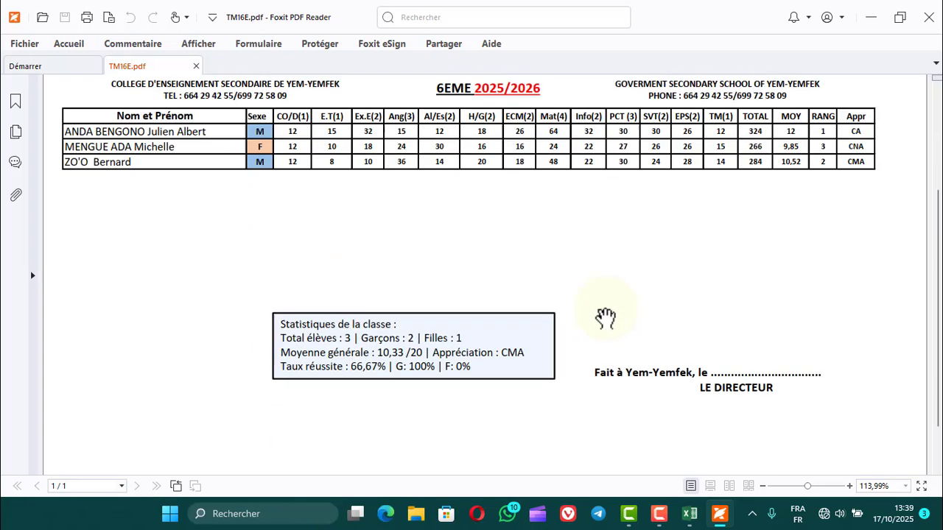
pyautogui.scroll(3, 606, 317)
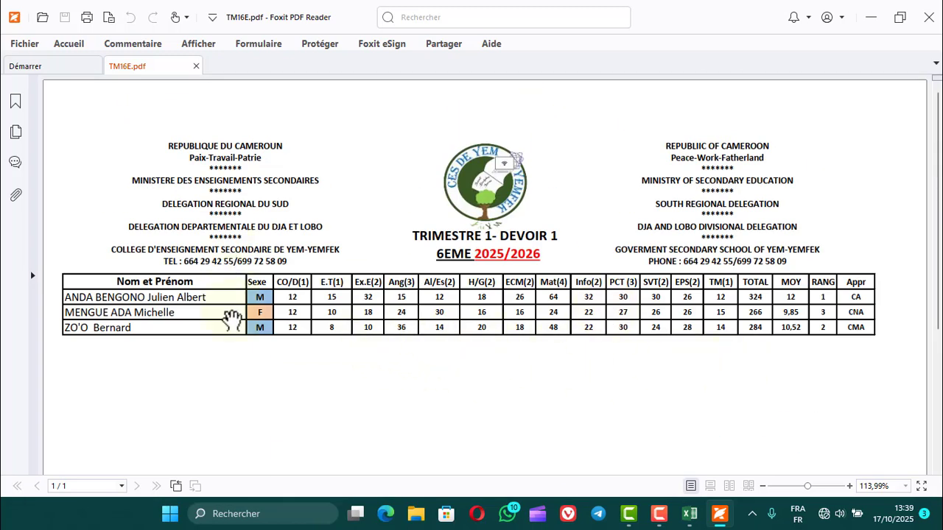
pyautogui.scroll(-3, 788, 339)
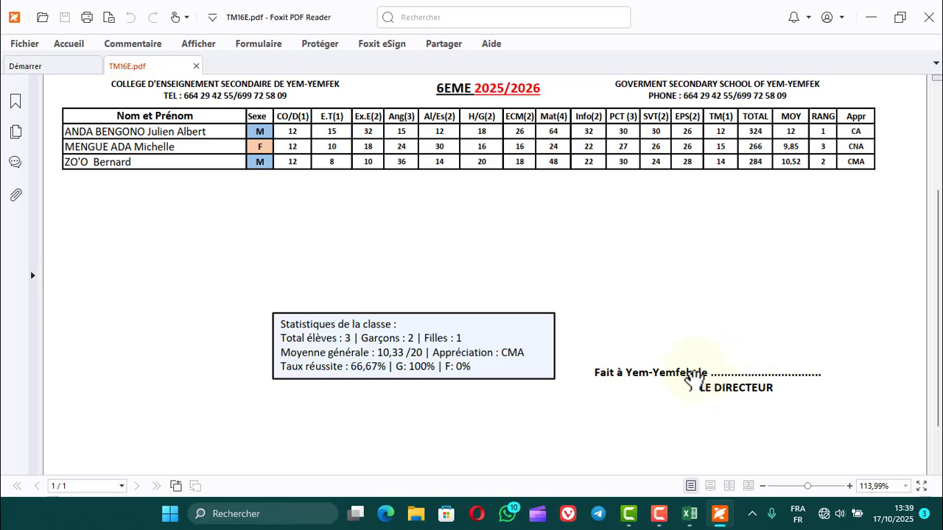
pyautogui.scroll(2, 751, 372)
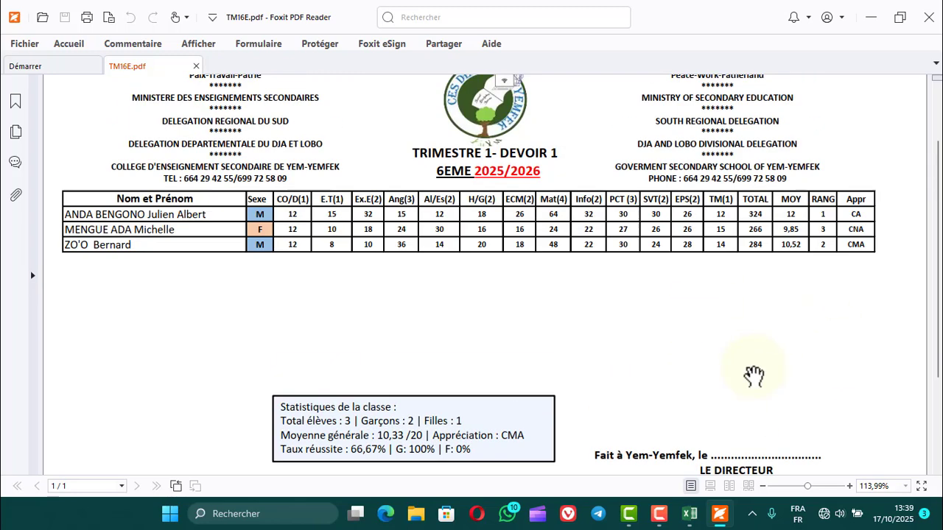
pyautogui.scroll(-1, 711, 362)
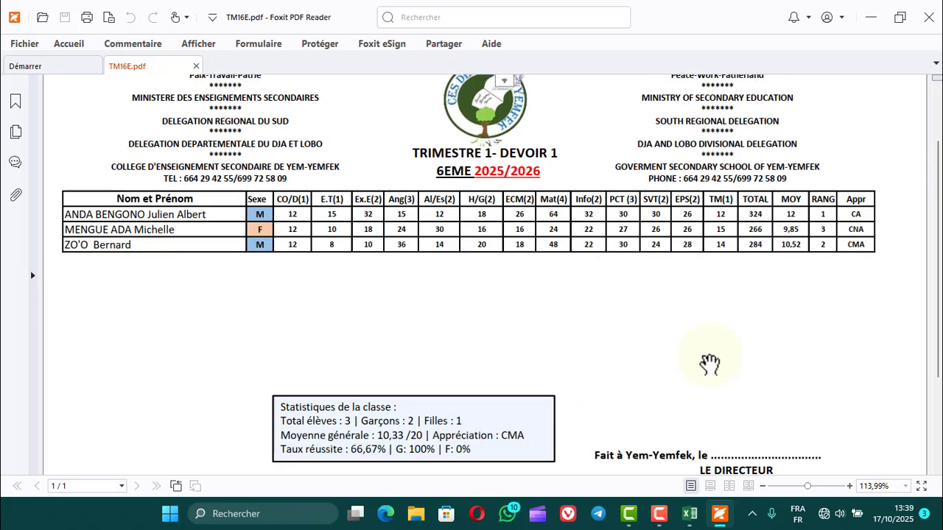
pyautogui.scroll(-3, 714, 361)
pyautogui.scroll(4, 716, 354)
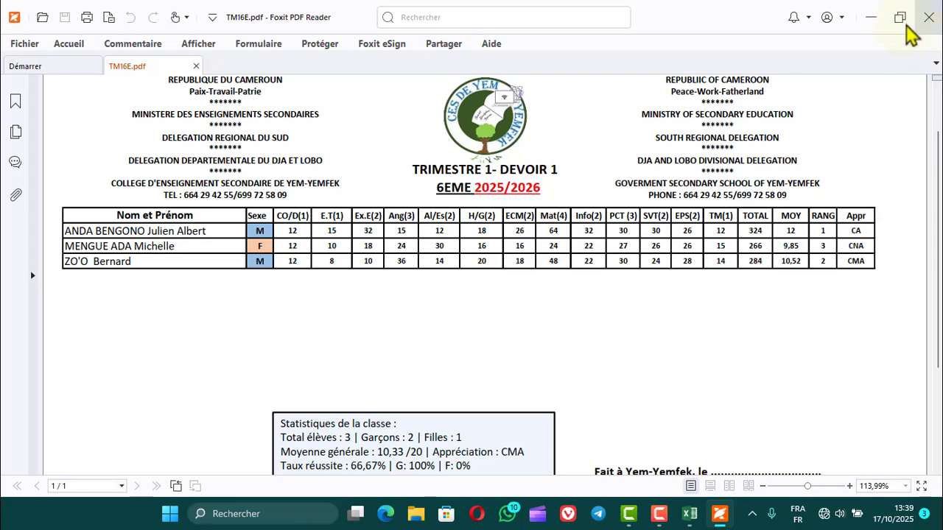
pyautogui.click(871, 16)
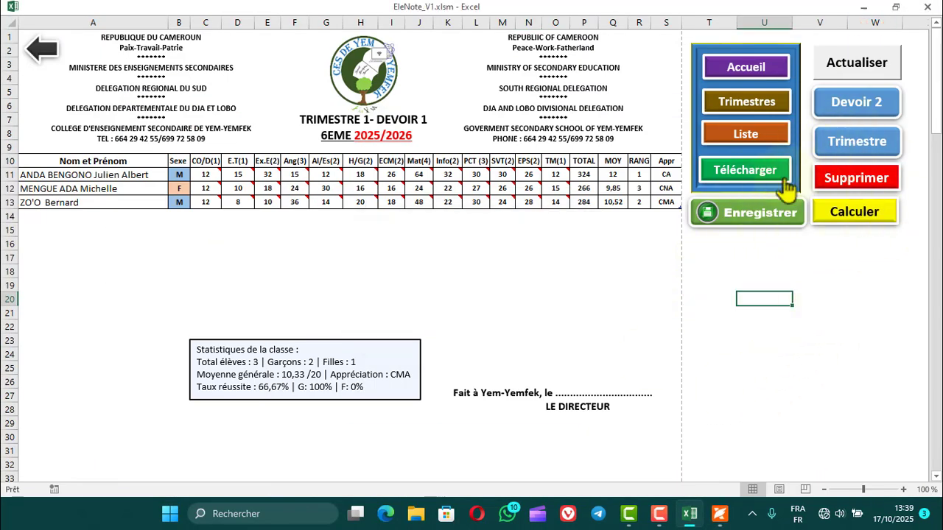
# Save the grade sheet changes and log out of EléNote from its home page.
pyautogui.click(762, 214)
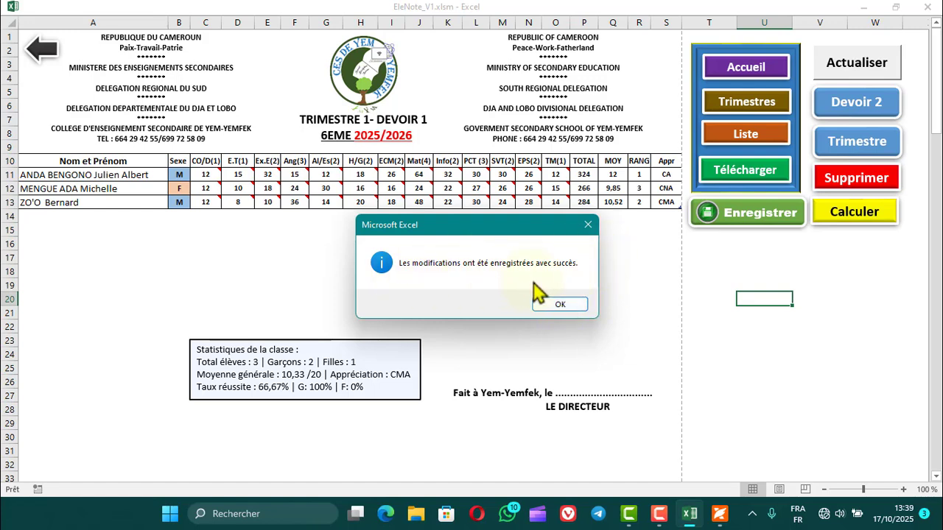
pyautogui.click(560, 305)
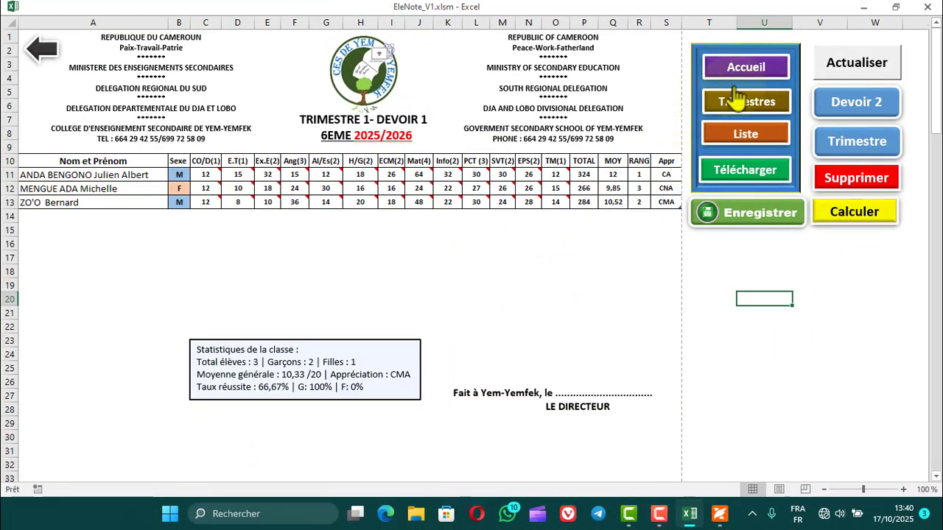
pyautogui.click(759, 67)
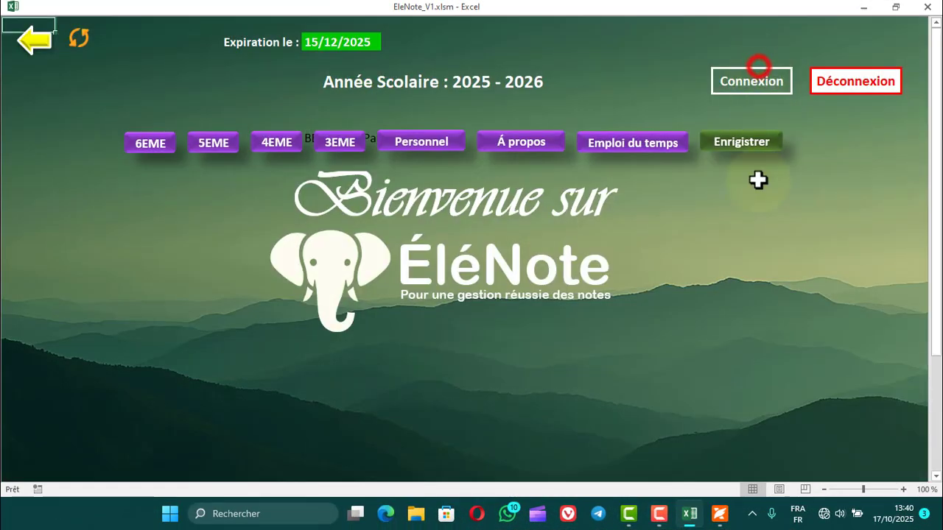
pyautogui.click(855, 88)
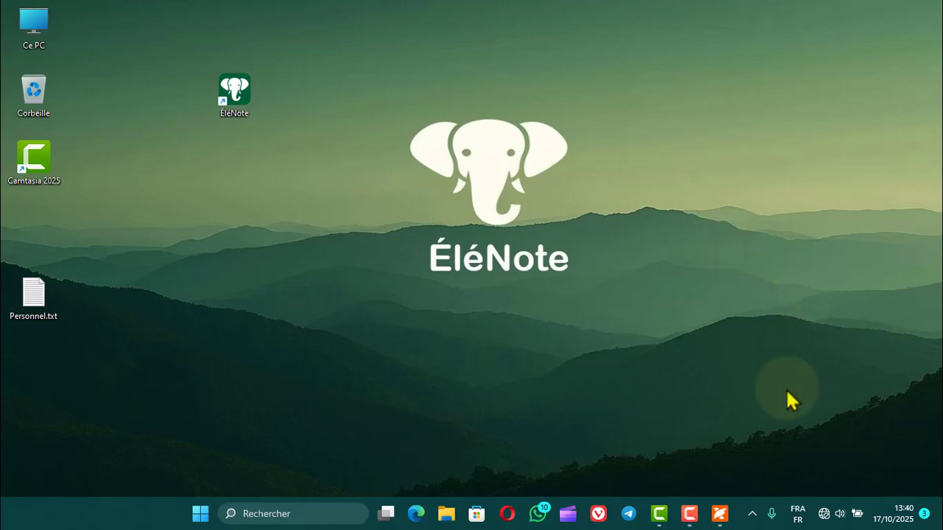
# Switch back to Foxit PDF Reader, look over the exported TM16E.pdf grade sheet and close the reader.
pyautogui.click(721, 514)
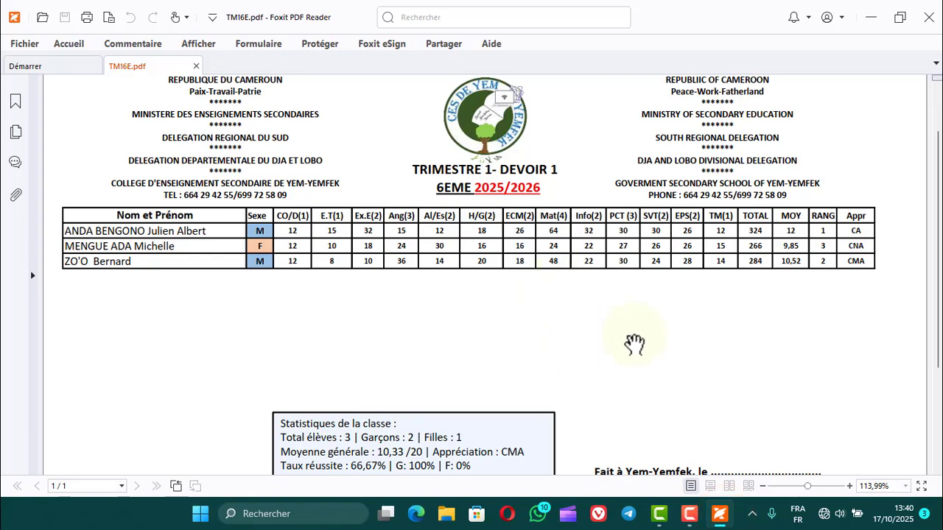
pyautogui.scroll(-3, 631, 342)
pyautogui.scroll(5, 735, 340)
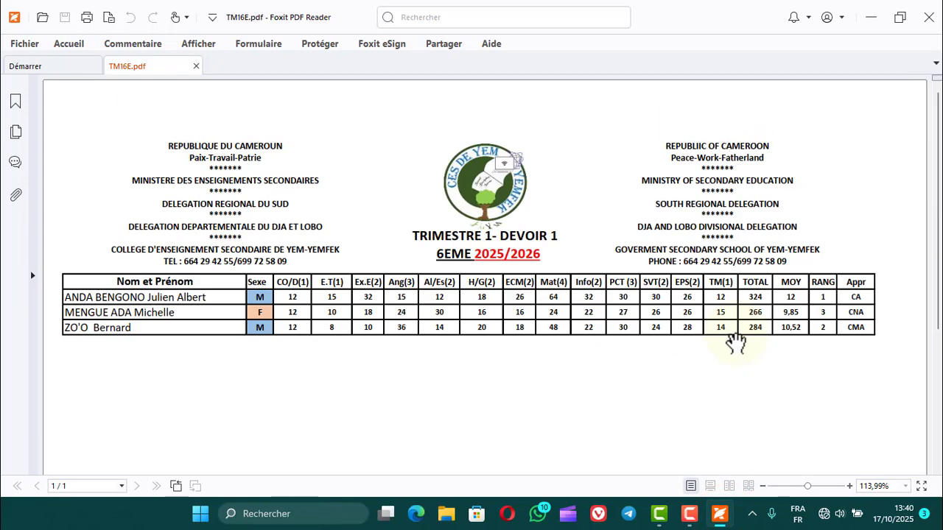
pyautogui.click(930, 18)
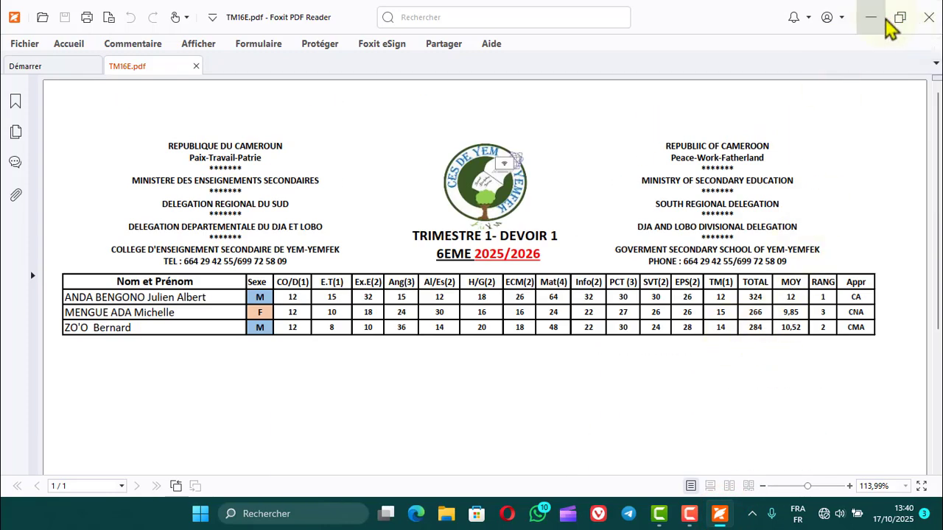